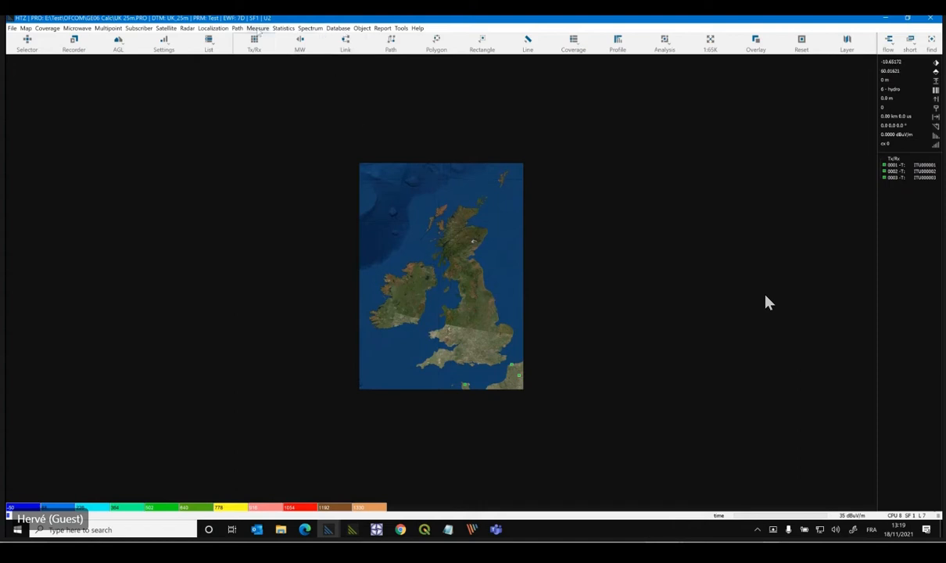
- Start the ITU GE06 conformity check and browse for its test point file
click(307, 28)
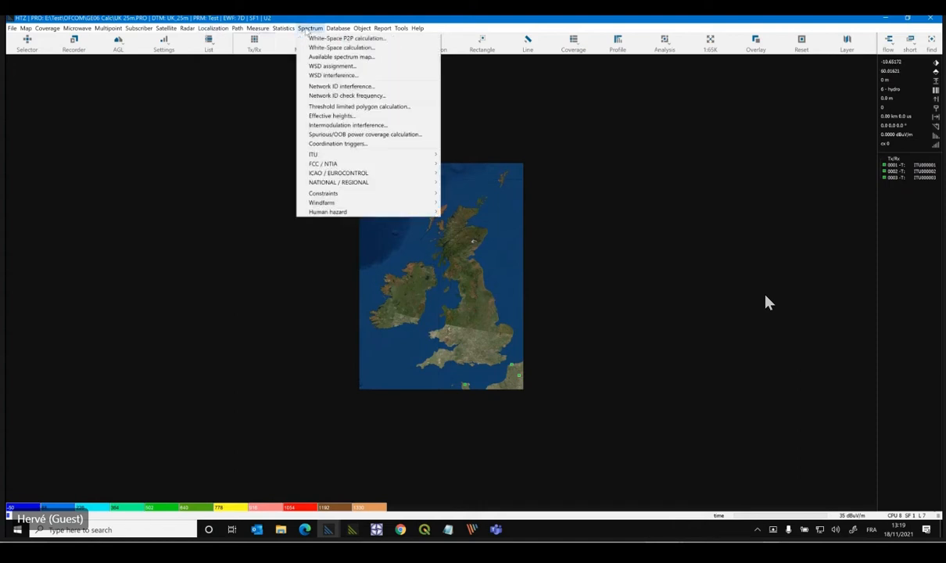
mouse_move(316, 154)
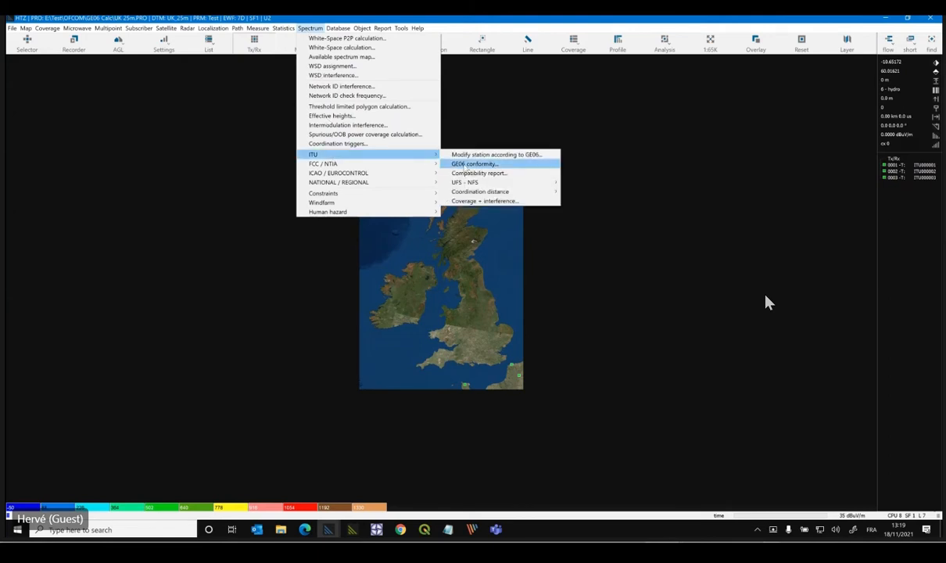
click(475, 163)
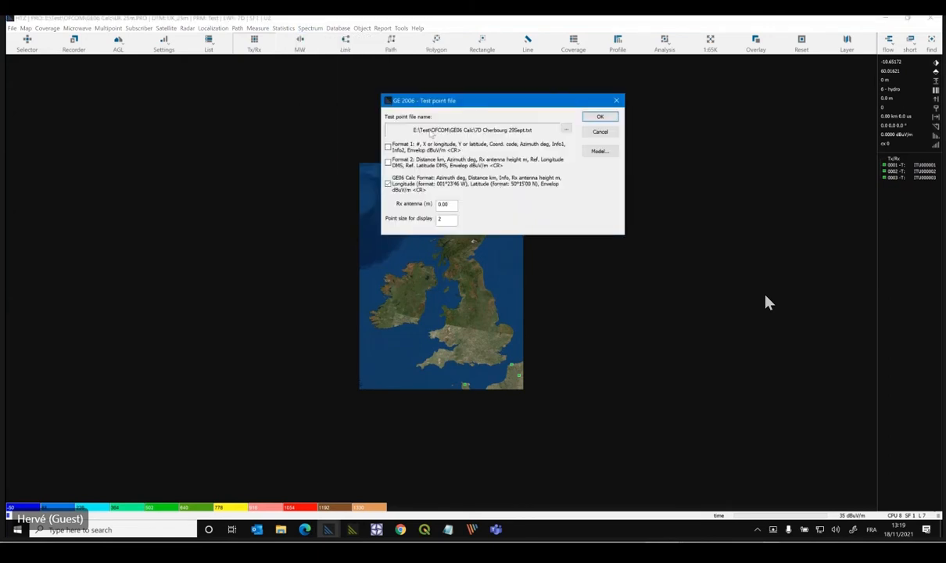
click(566, 129)
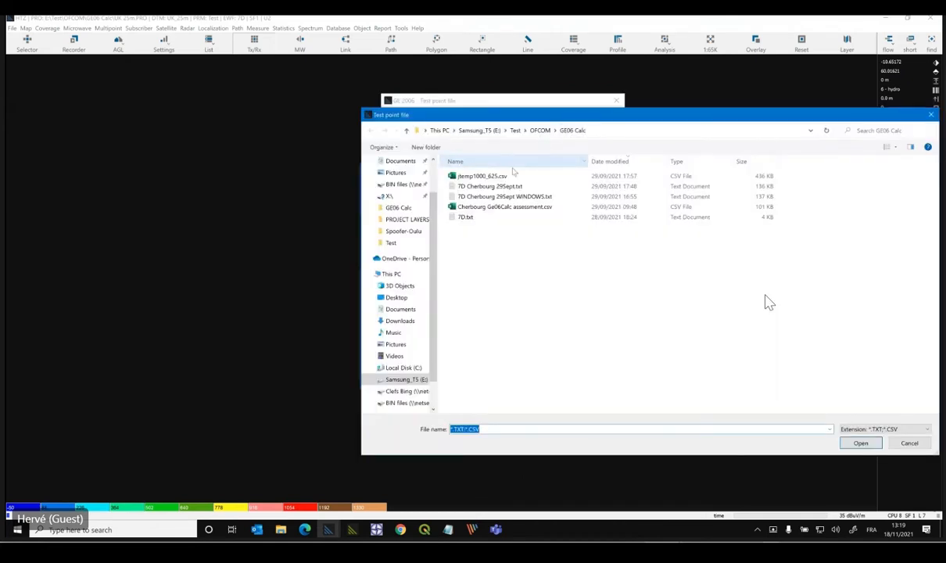
- Examine the Envelope Field Strength data in 7D Cherbourg 29Sept.txt in a text editor, and close the file
click(500, 187)
right_click(500, 187)
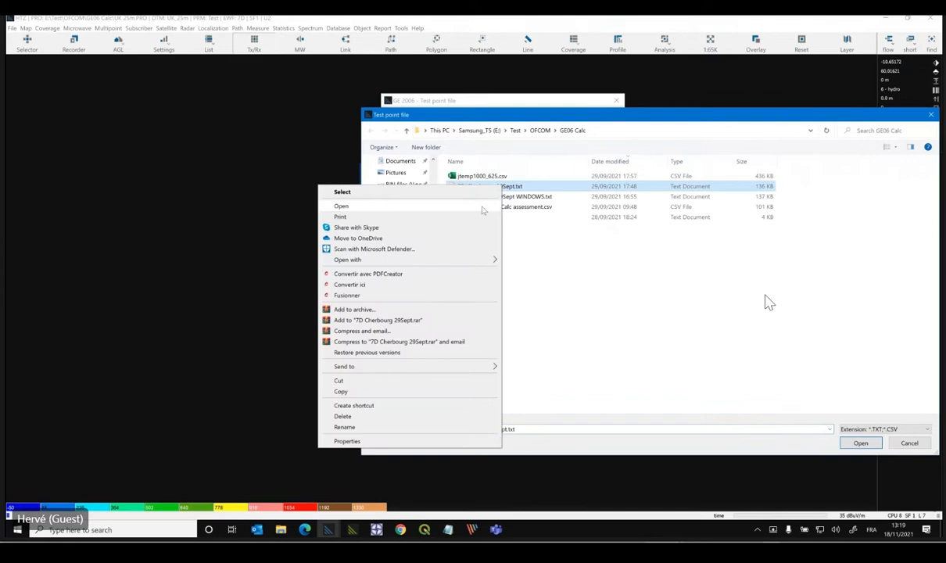
click(396, 205)
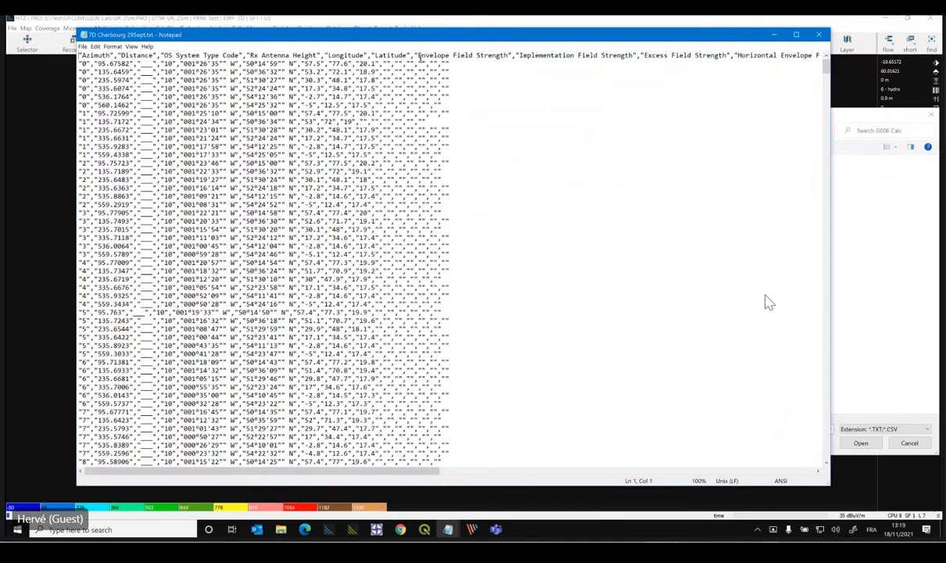
drag(420, 54, 482, 55)
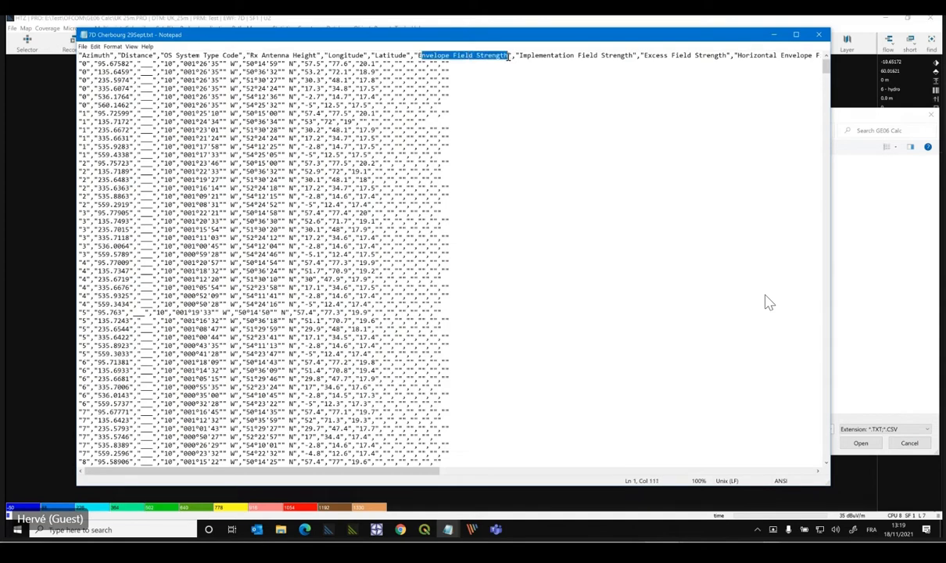
click(818, 34)
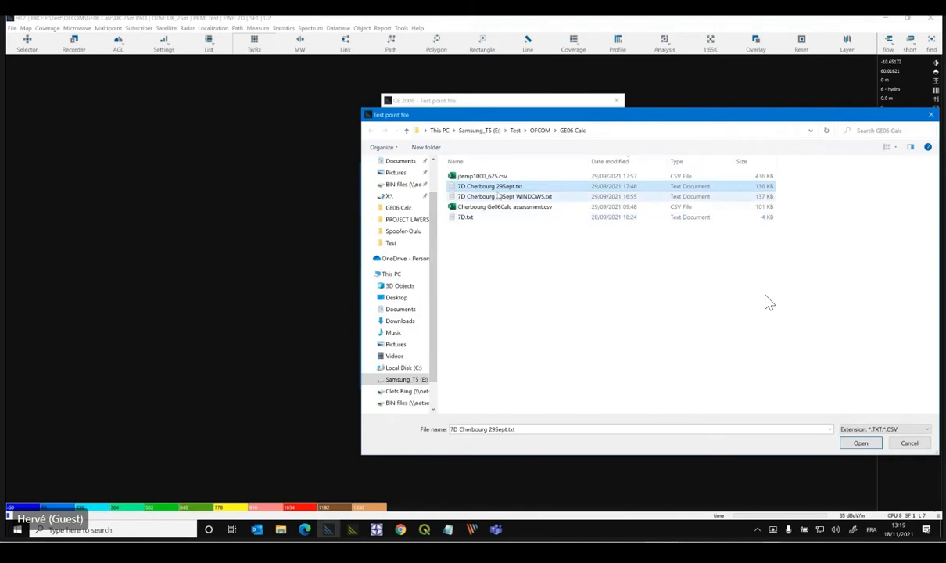
- Load 7D Cherbourg 29Sept.txt as the test point file and run the conformity calculation in GE06 Calc Format
key(Return)
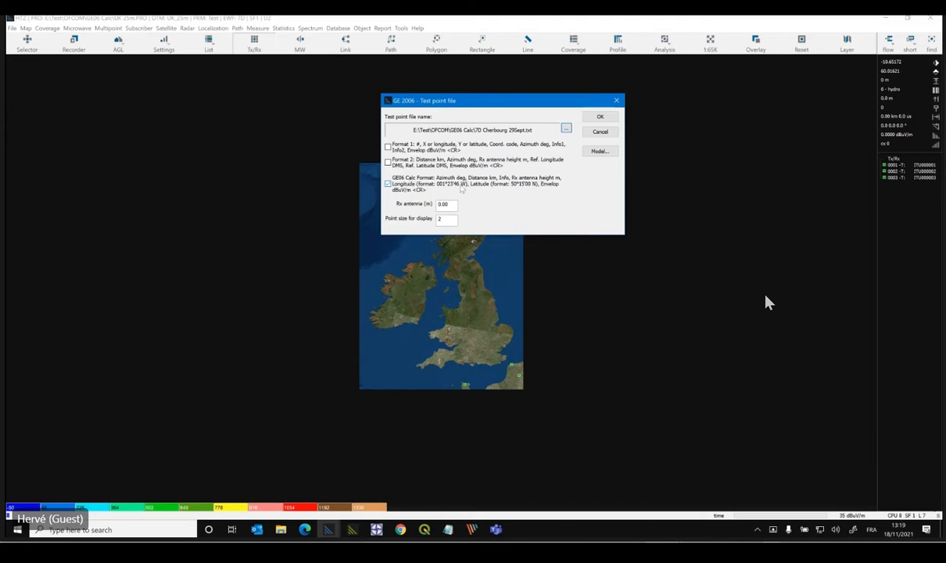
click(600, 115)
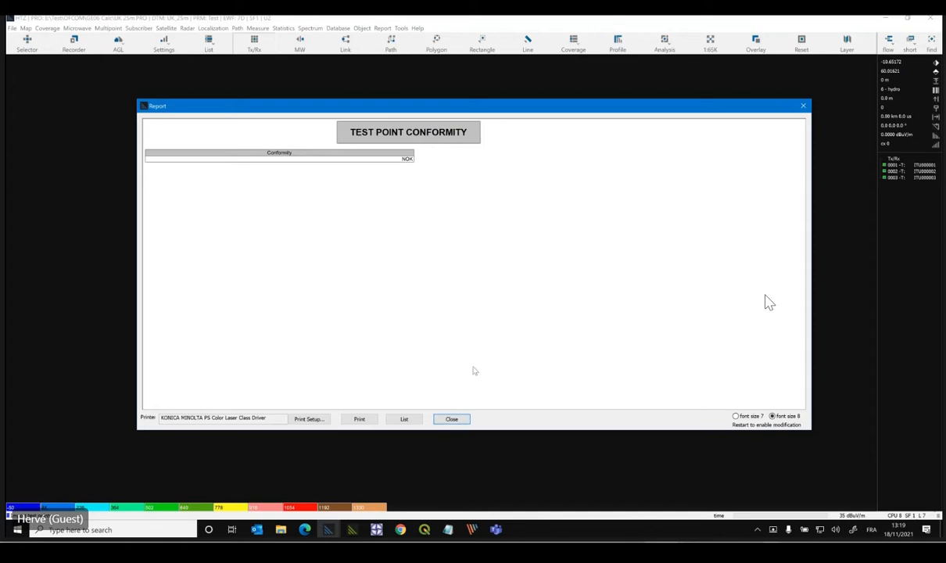
- Open the conformity report's list in Excel, examine the field strengths per station and their sums, and close the workbook
click(404, 418)
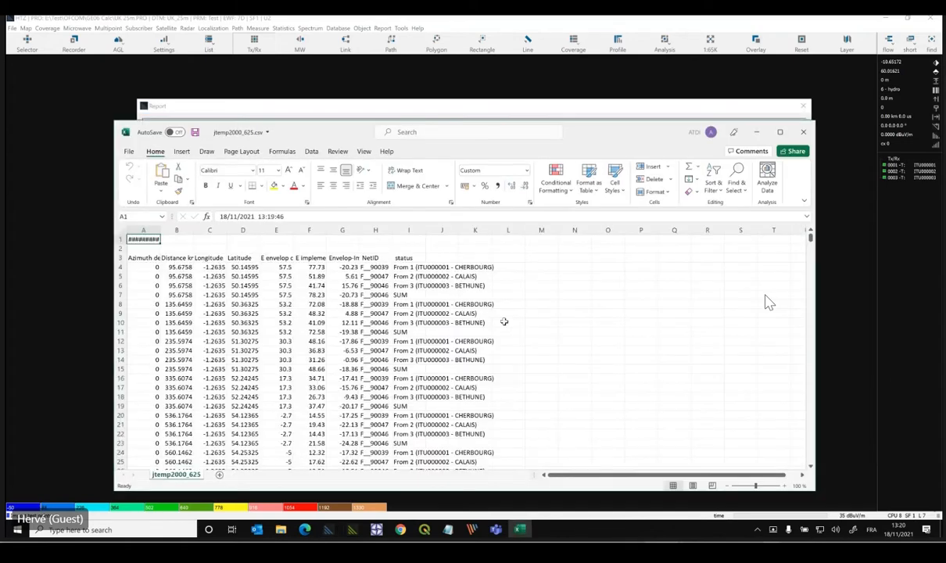
click(779, 132)
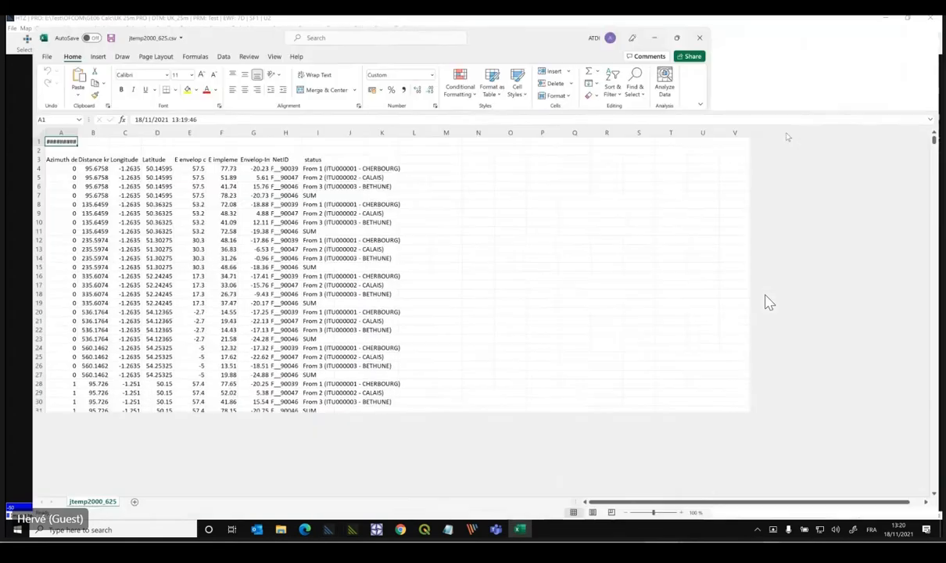
scroll(242, 250, down, 3)
scroll(227, 272, down, 13)
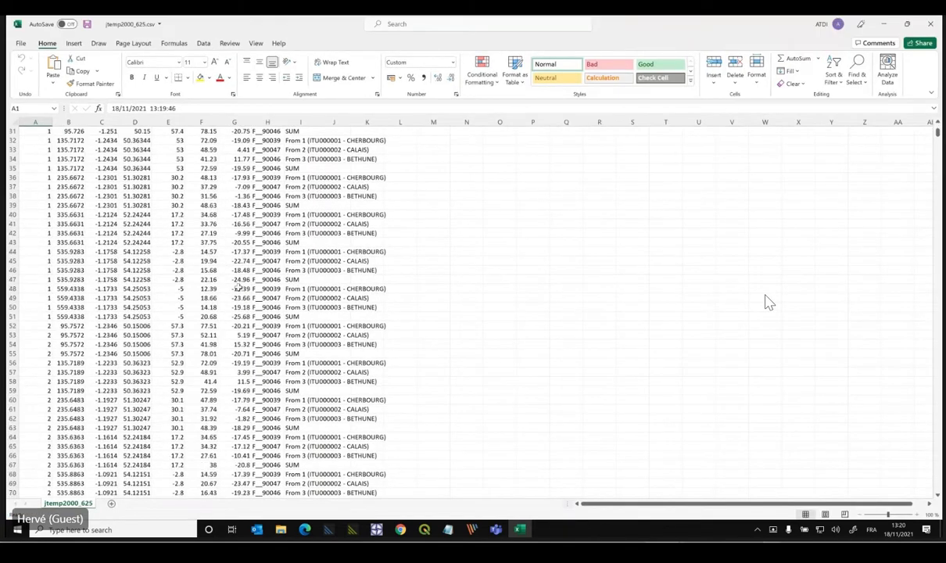
click(930, 26)
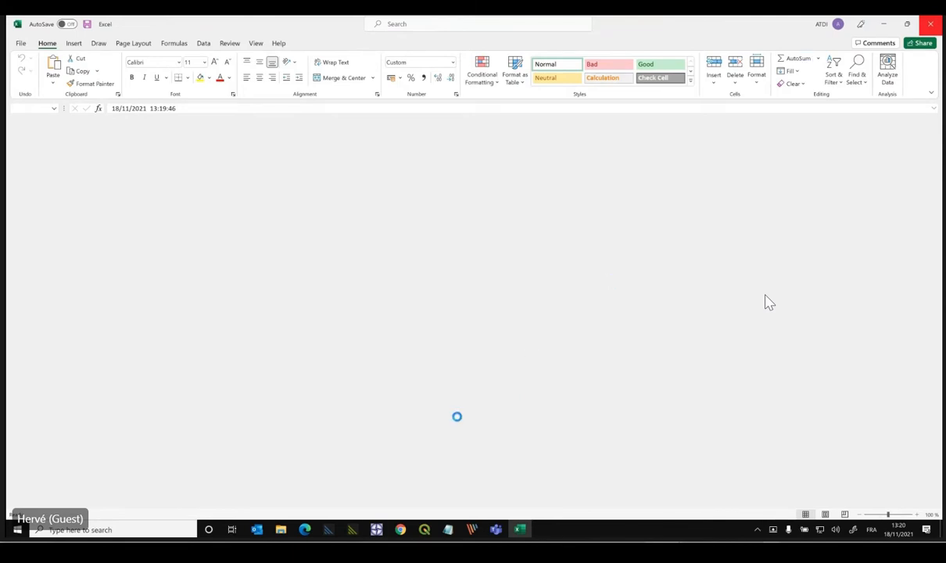
- Consult the News and Modif November notes in Notepad, and close the test point conformity report
mouse_move(447, 529)
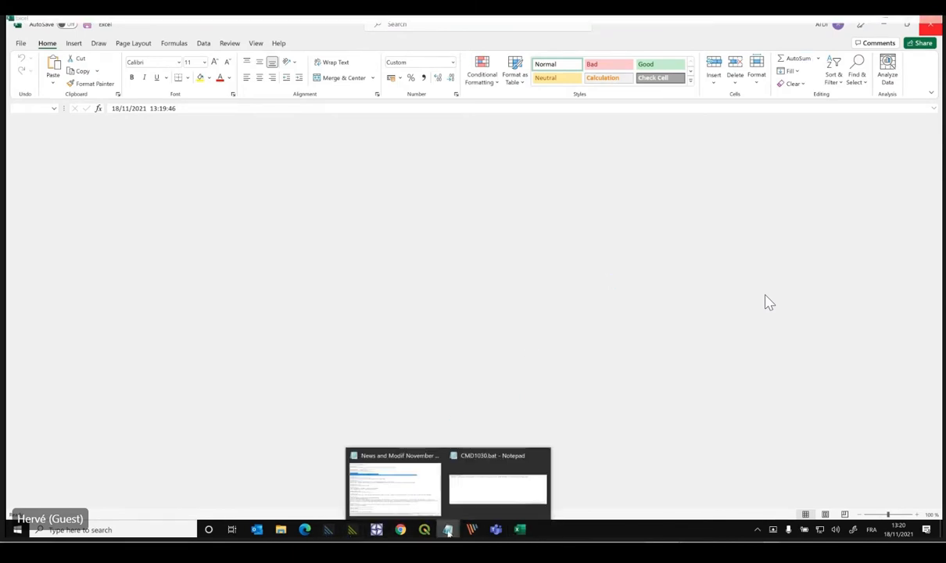
click(401, 498)
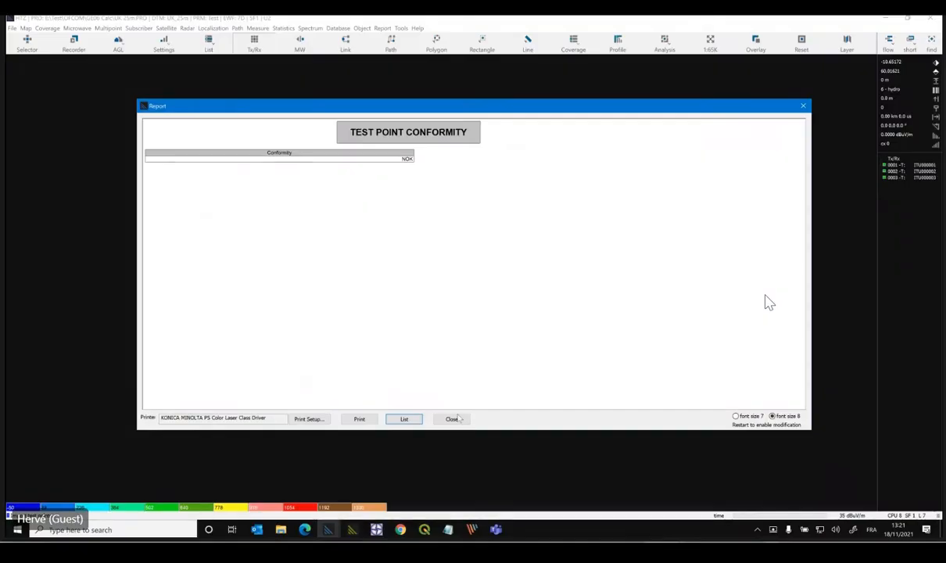
click(429, 397)
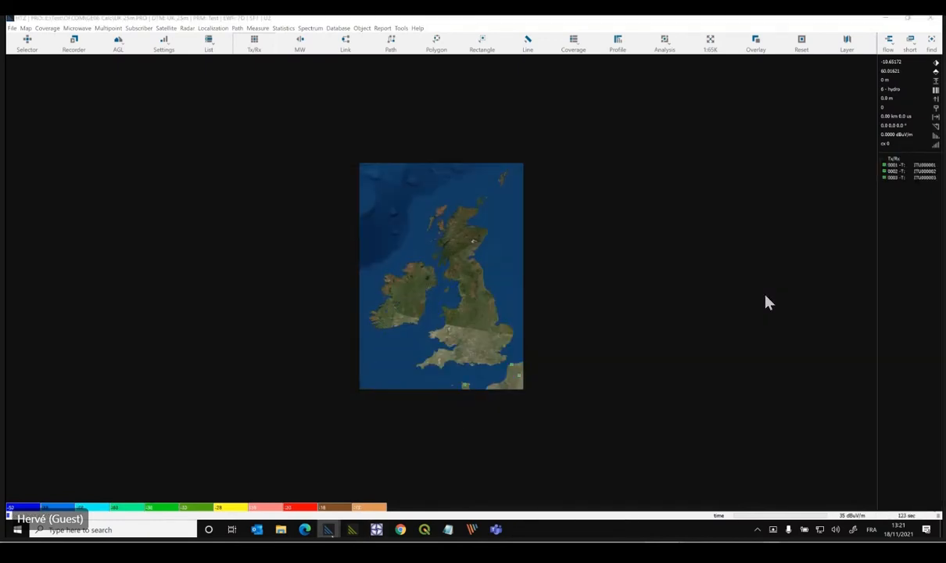
- Switch to the HTZ window with the Stetien sample project and open the Power reduction (C/I) network planning settings
mouse_move(327, 529)
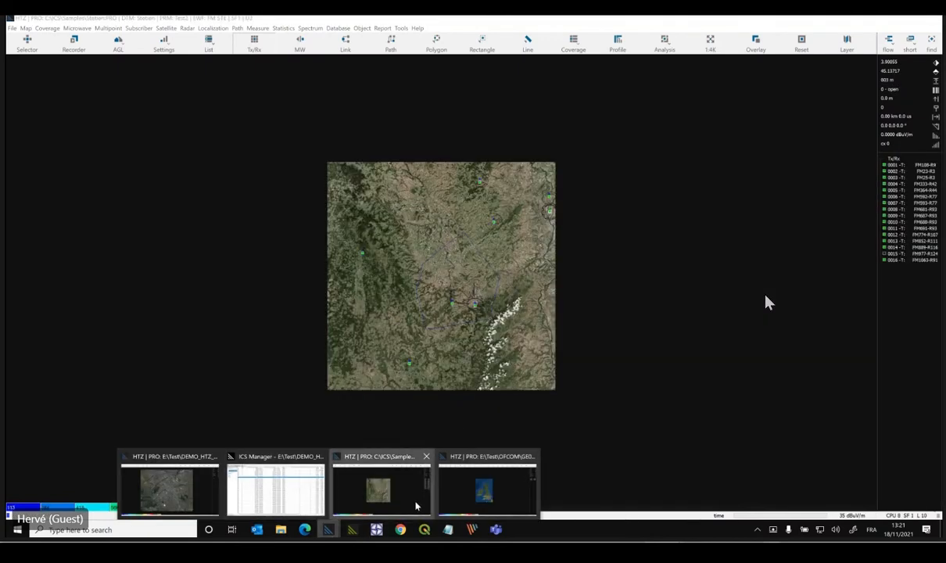
click(416, 505)
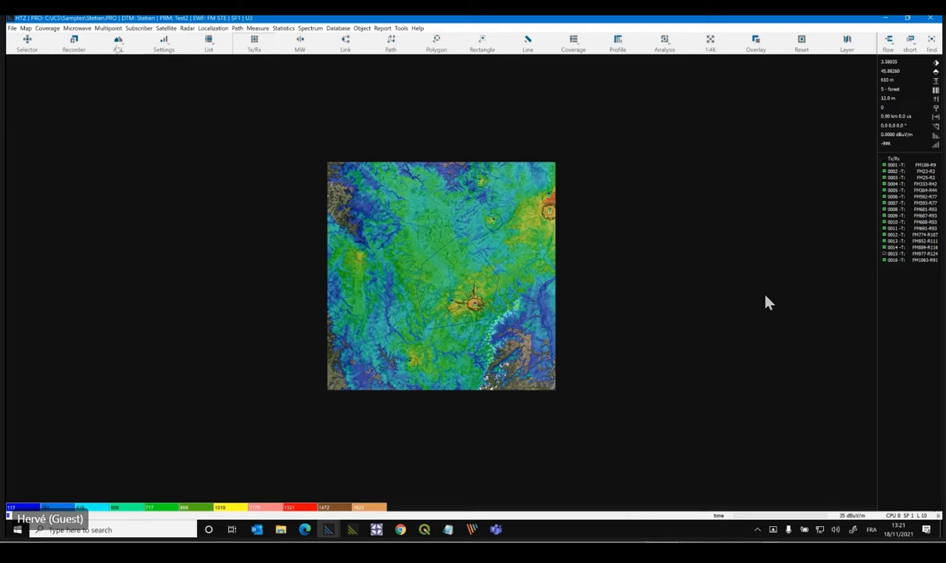
click(47, 28)
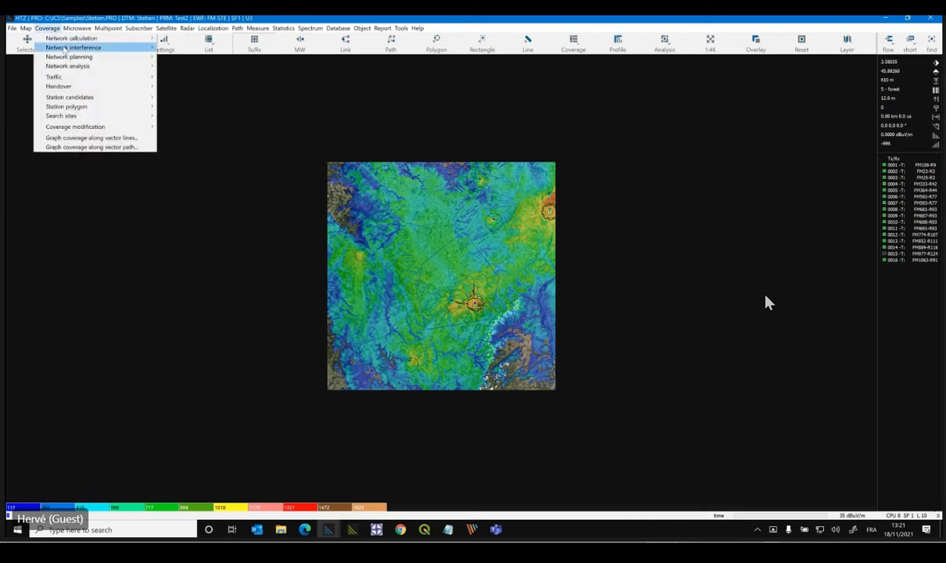
mouse_move(68, 57)
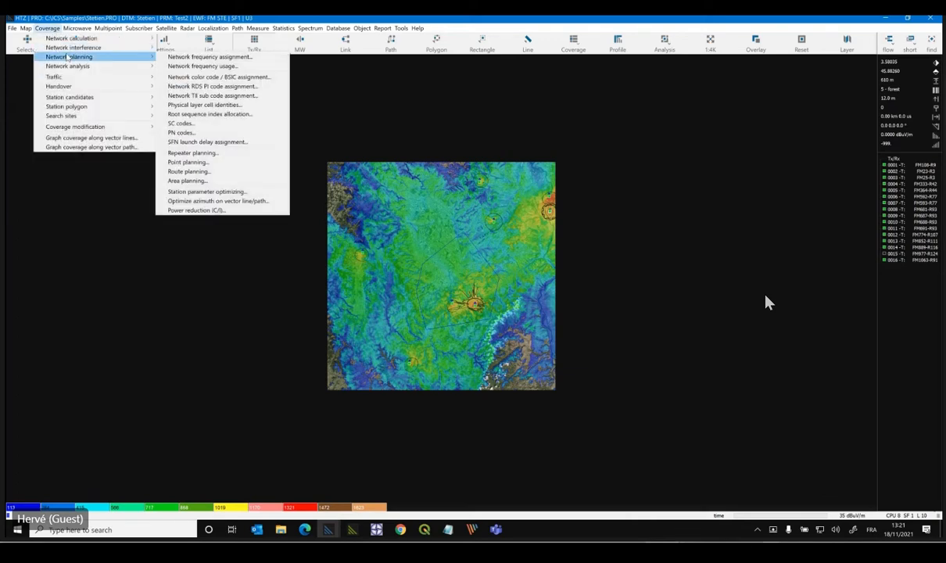
click(264, 212)
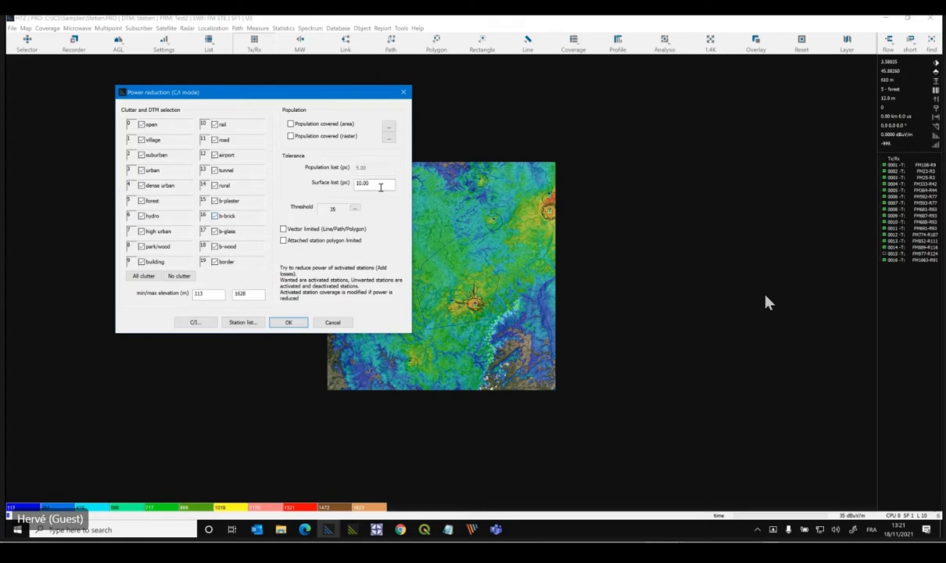
- Run the power reduction with 10.00 surface lost and no population coverage, apply it to station parameters and coverage, and fit the report's Callsign column
drag(381, 186, 336, 186)
click(341, 125)
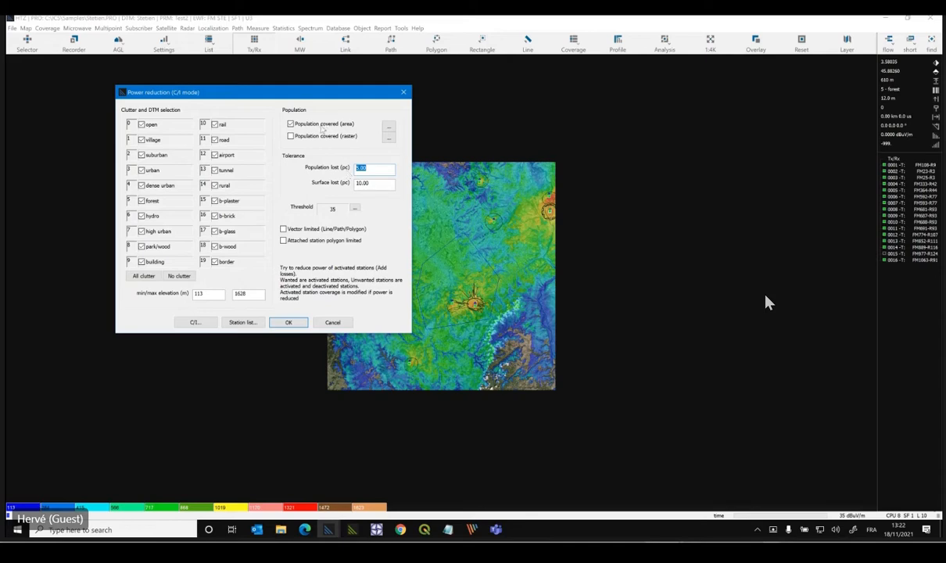
click(306, 123)
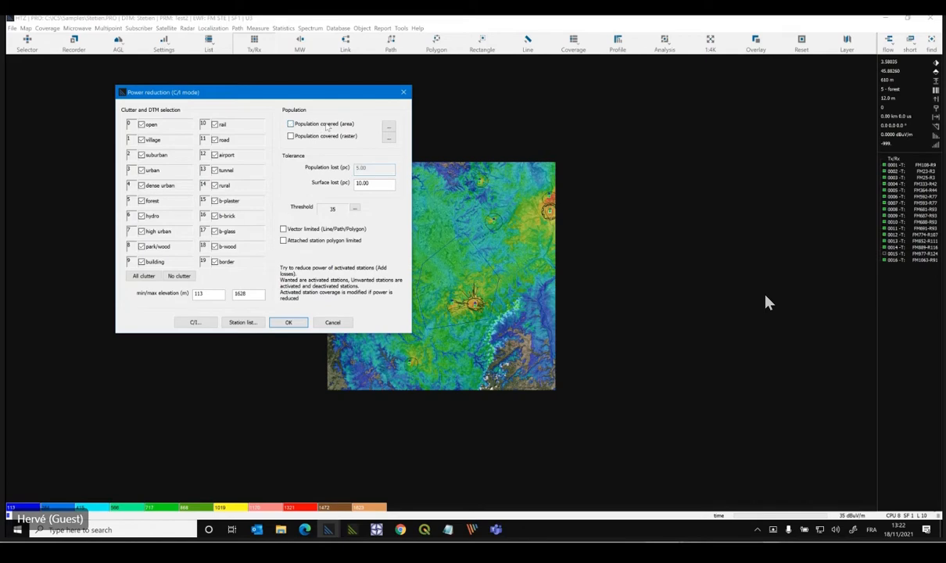
click(279, 322)
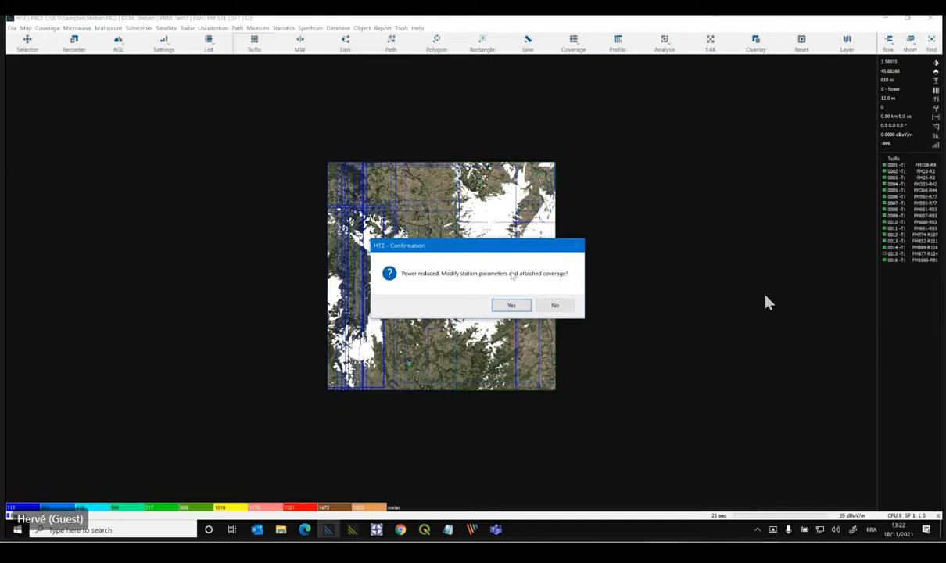
click(511, 305)
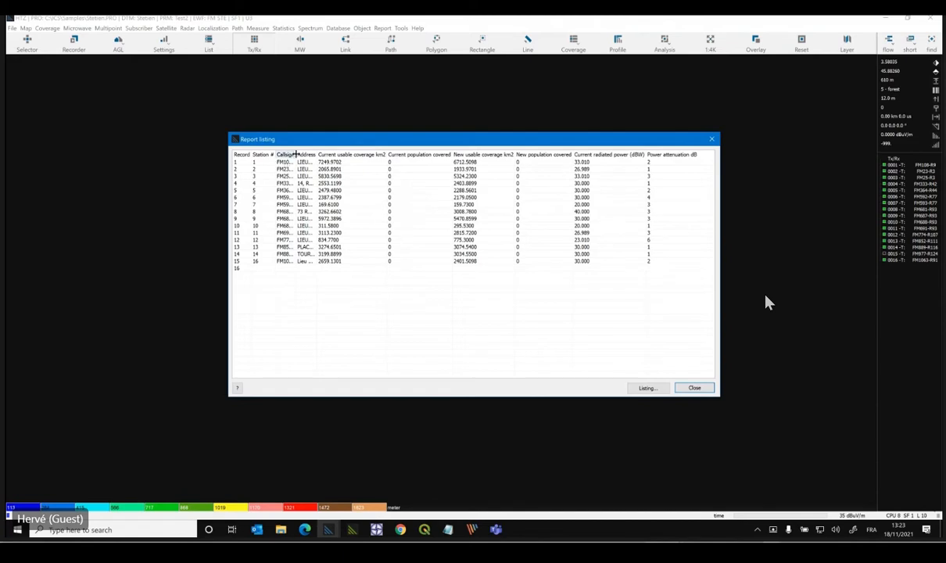
double_click(295, 154)
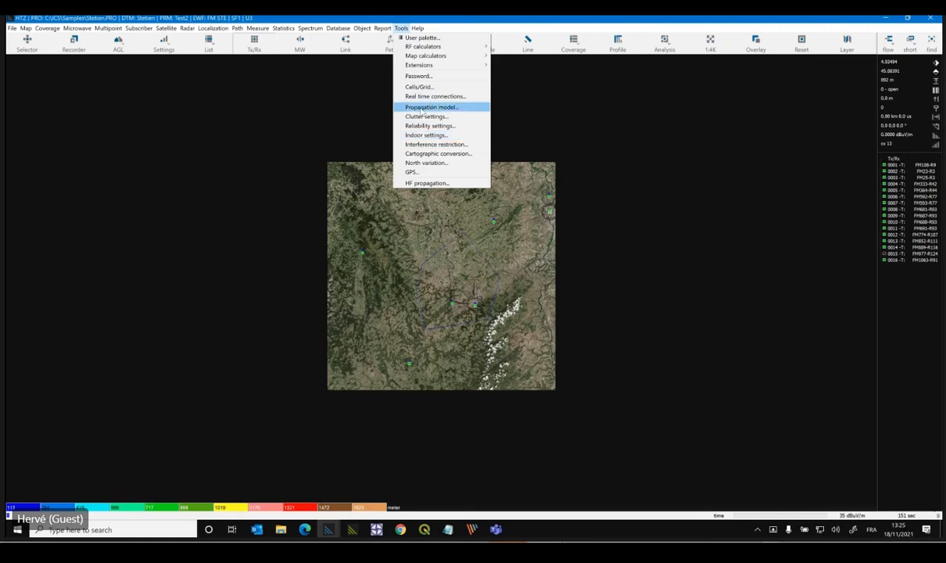
- Open the ICS manager noDB extension
mouse_move(438, 65)
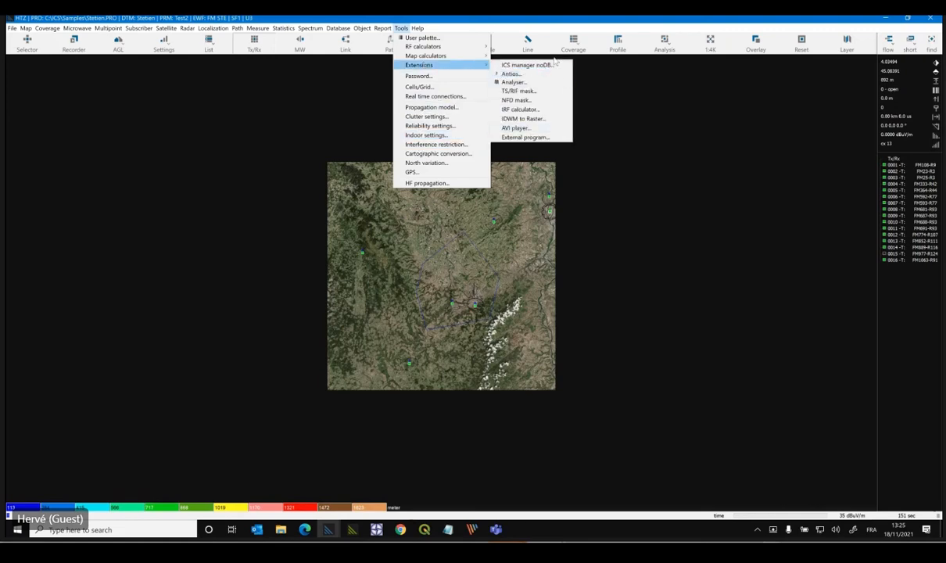
click(550, 66)
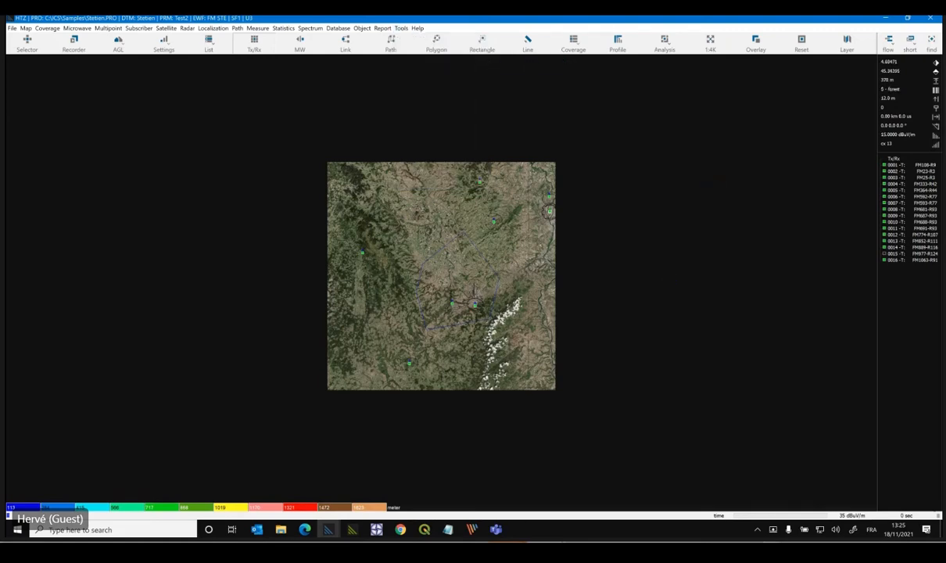
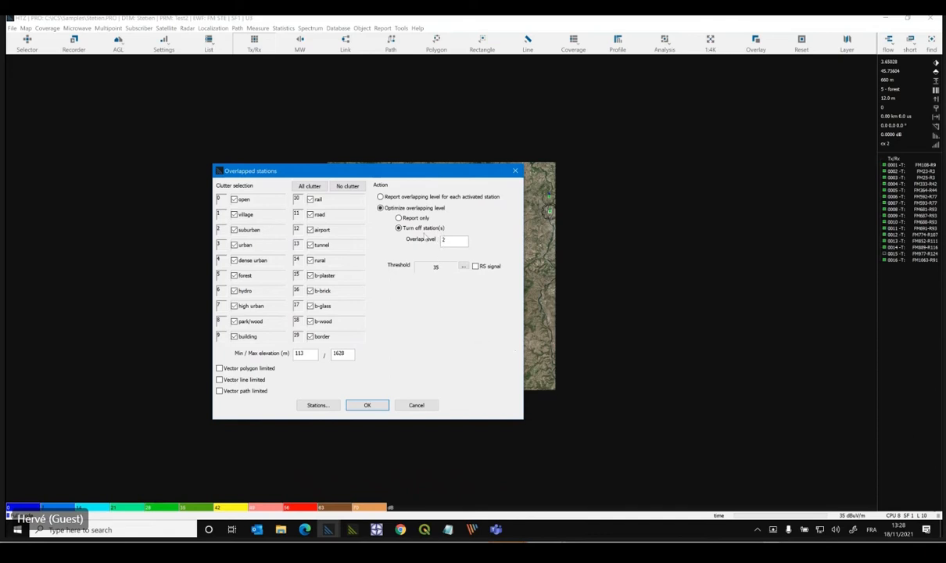
- Run the overlap level optimization on the stations with Turn off station(s) and overlap level 2, and close its report
double_click(443, 242)
click(375, 410)
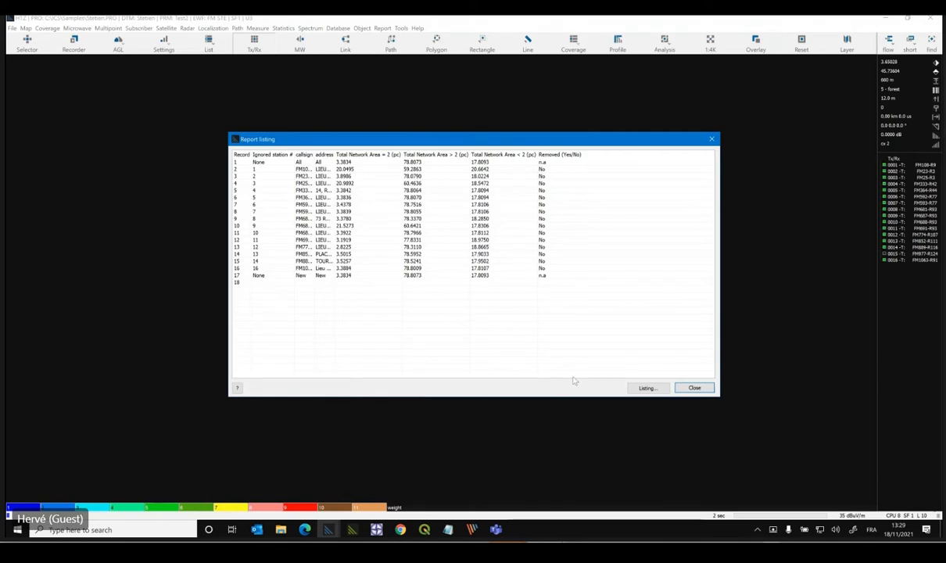
click(694, 387)
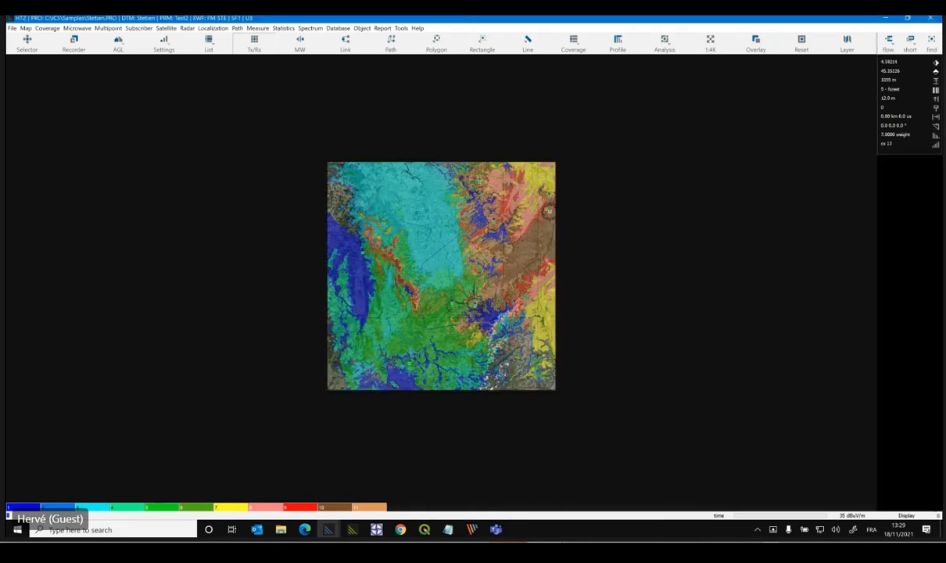
- Rerun the overlapped stations optimization from the map's recent functions and open its report listing in Excel
mouse_move(538, 352)
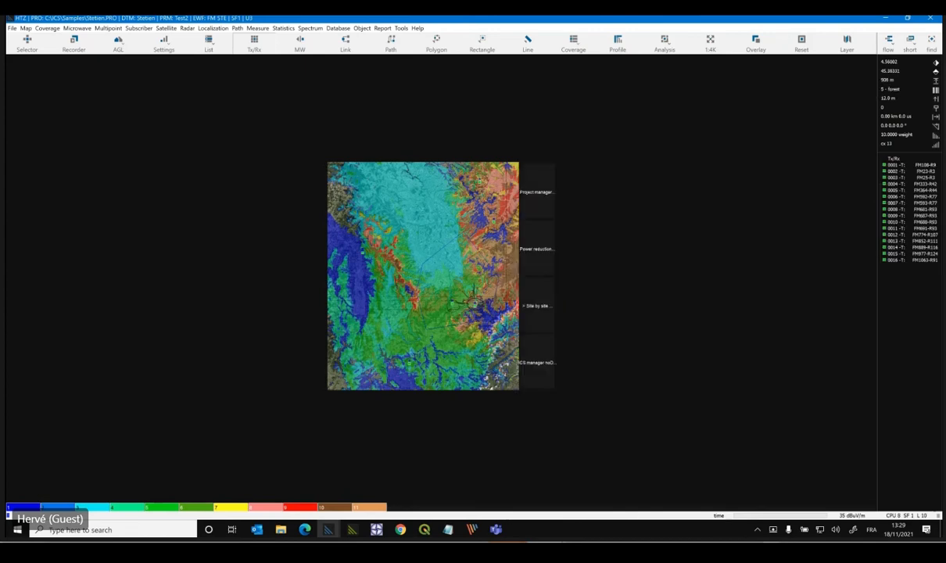
click(535, 306)
click(547, 421)
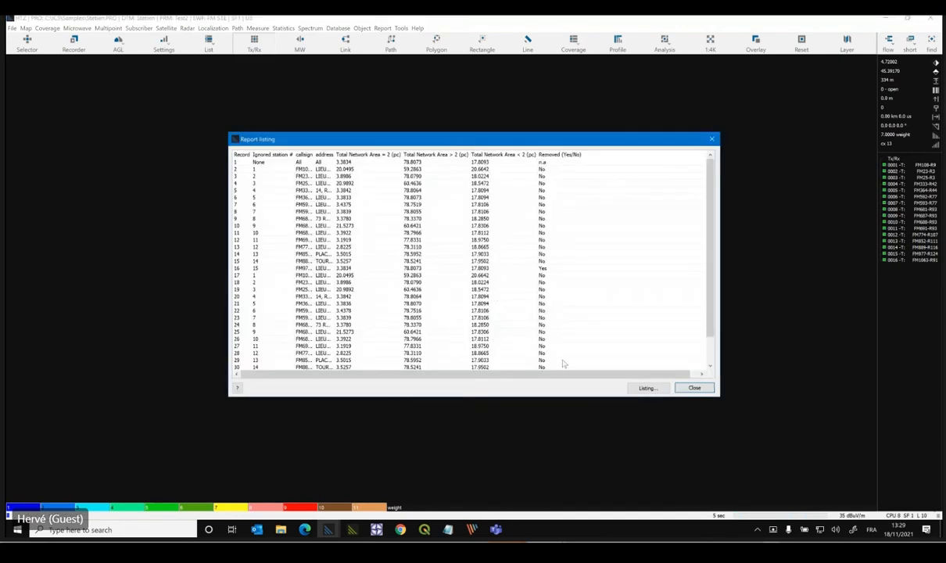
click(642, 390)
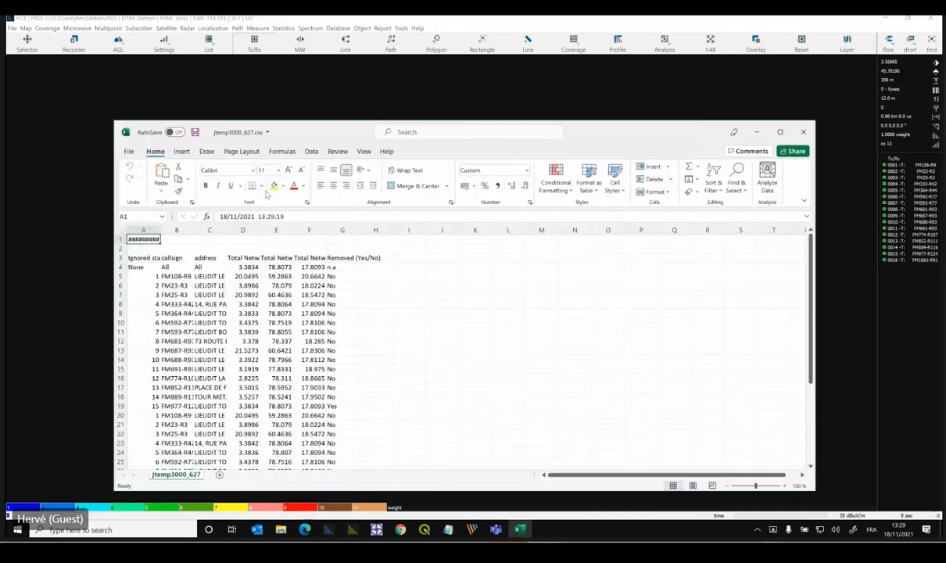
- Maximize the report window, auto-fit all its columns and narrow the Ignored station # column
double_click(621, 138)
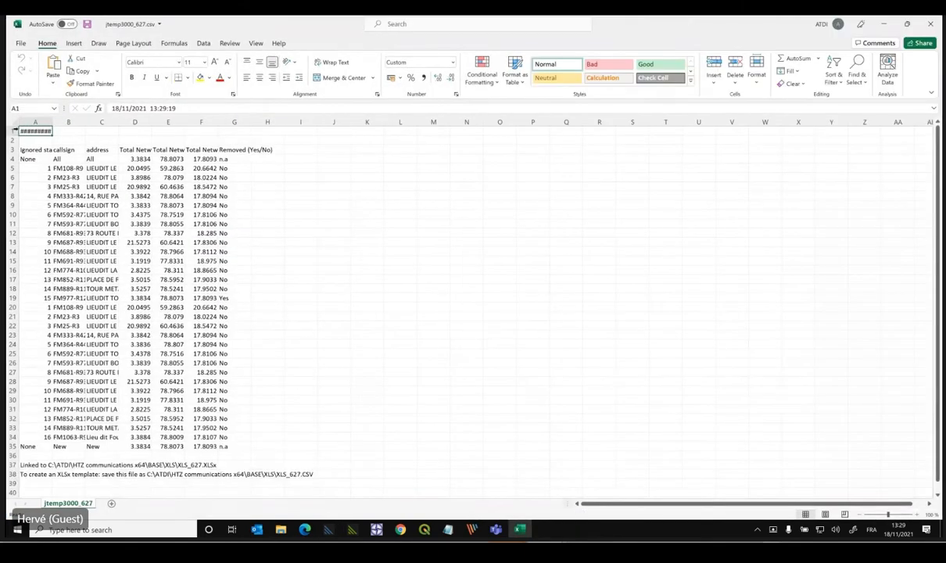
click(14, 123)
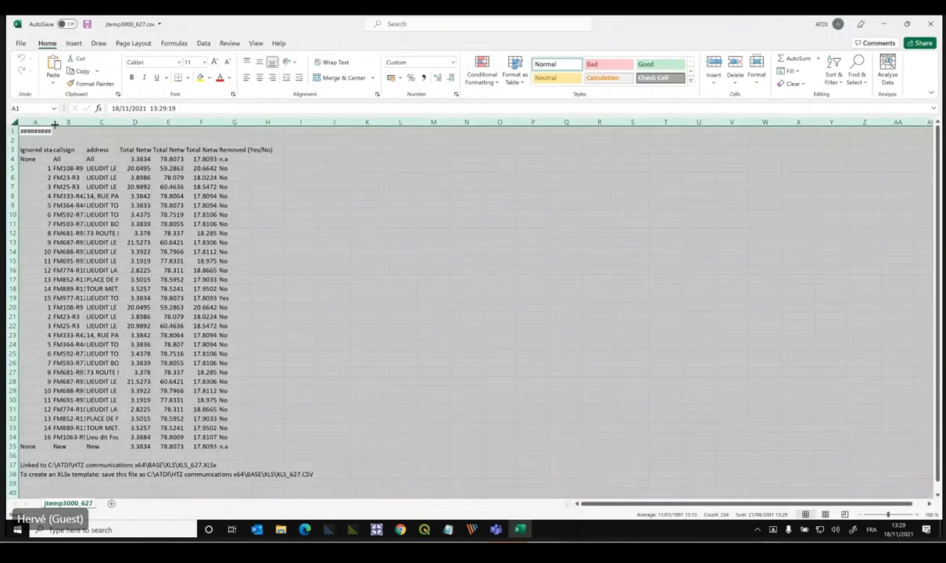
double_click(51, 122)
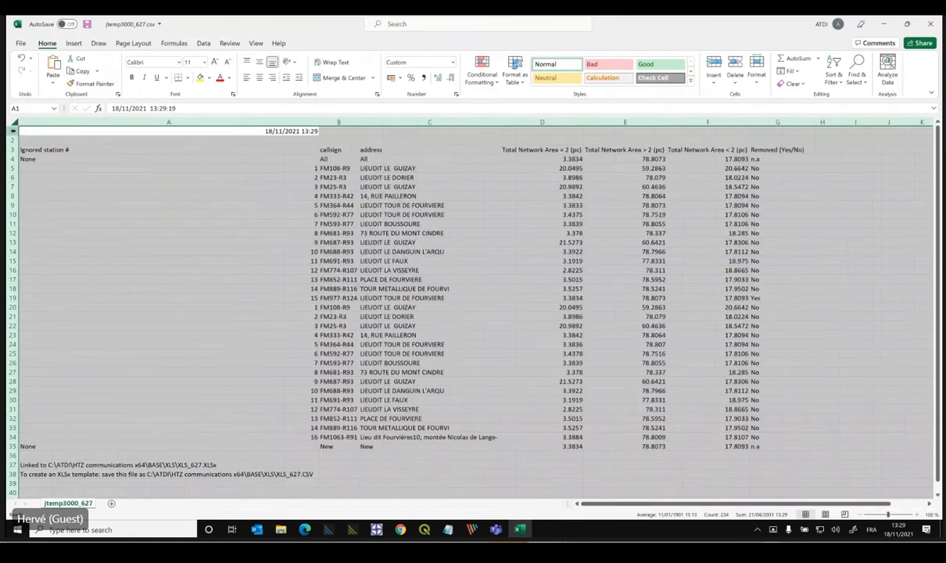
drag(12, 131, 12, 141)
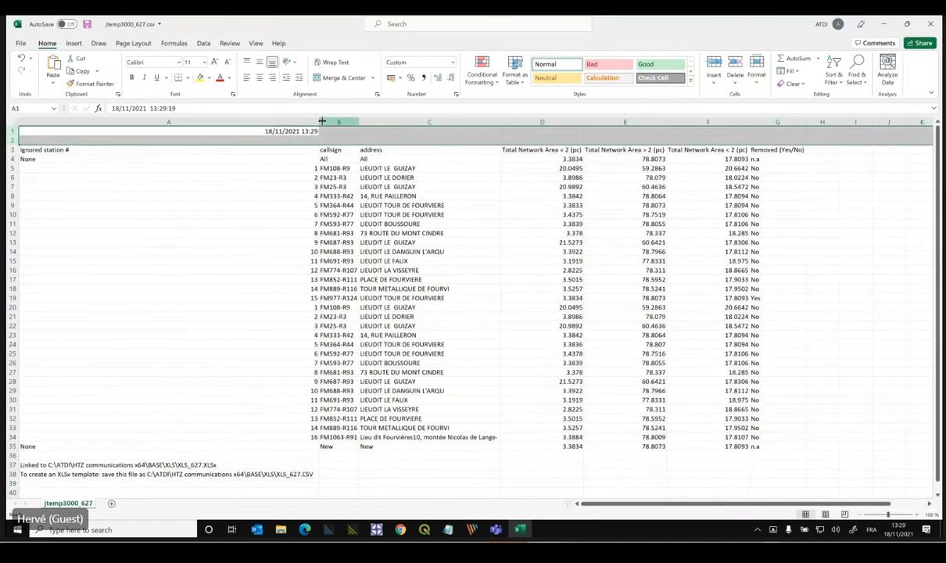
drag(318, 123, 128, 126)
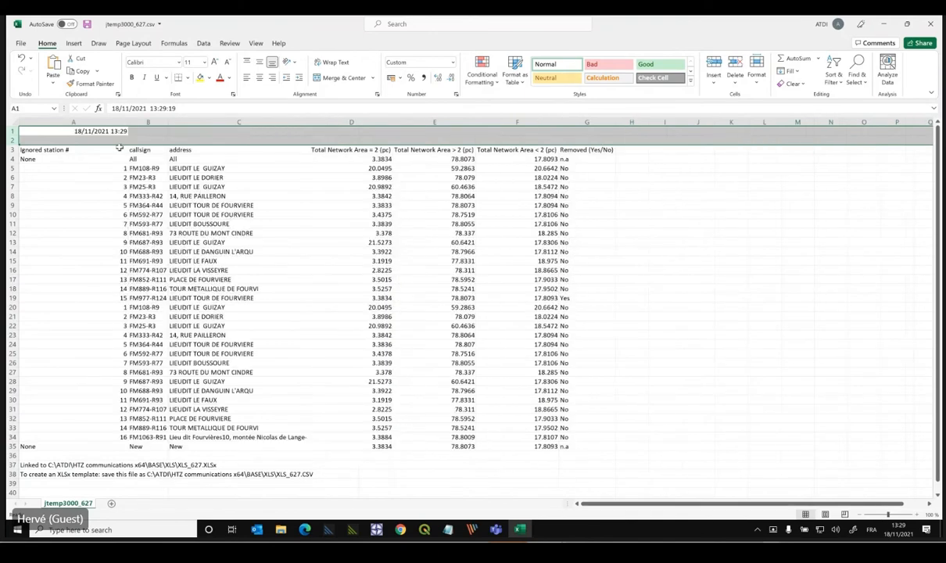
- Examine the report's All row, its final New row and the Removed (Yes/No) entries of the first pass
click(10, 159)
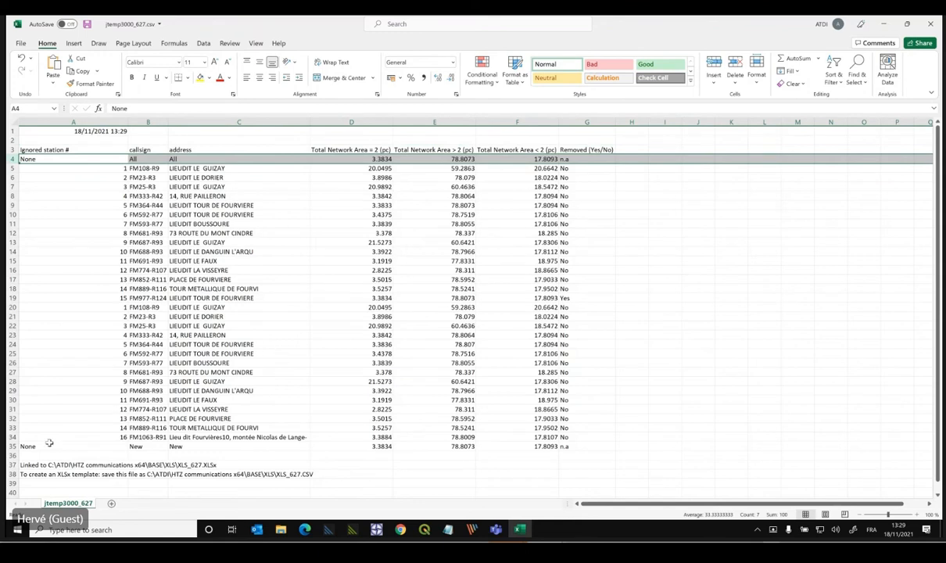
click(12, 445)
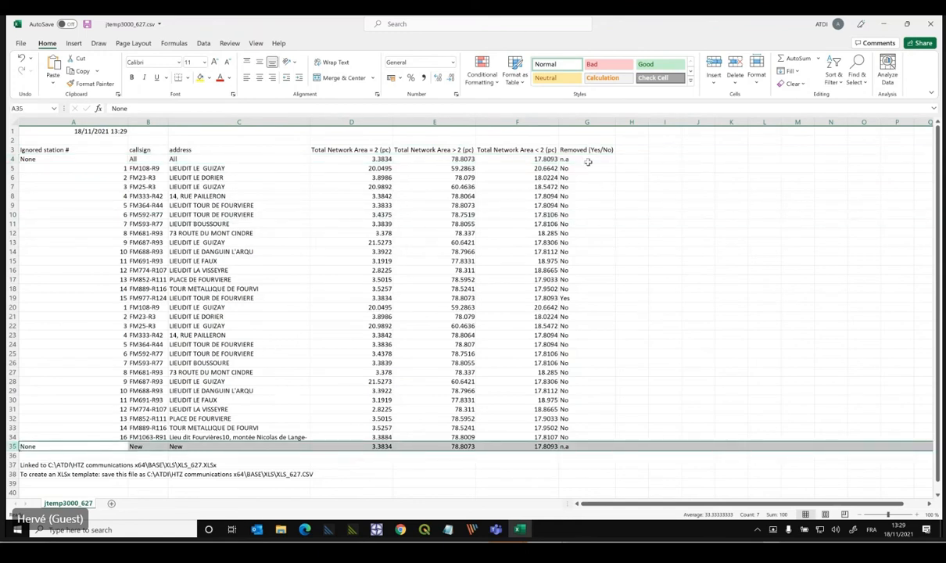
drag(568, 168, 583, 298)
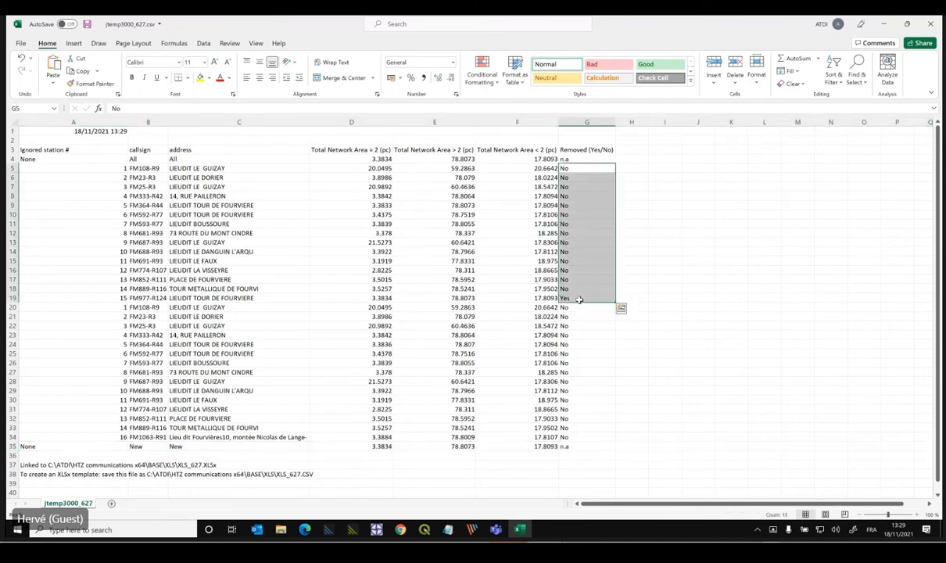
click(579, 298)
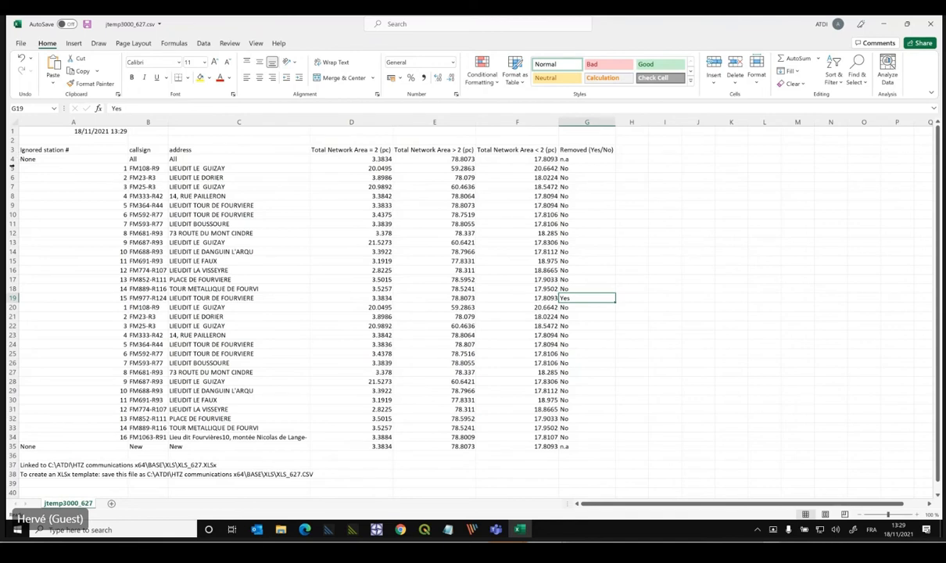
- Compare the Total Network Area percentages of station FM108-R9 with those of the All row
mouse_move(12, 168)
mouse_down()
mouse_move(11, 187)
mouse_move(12, 168)
mouse_up()
click(138, 169)
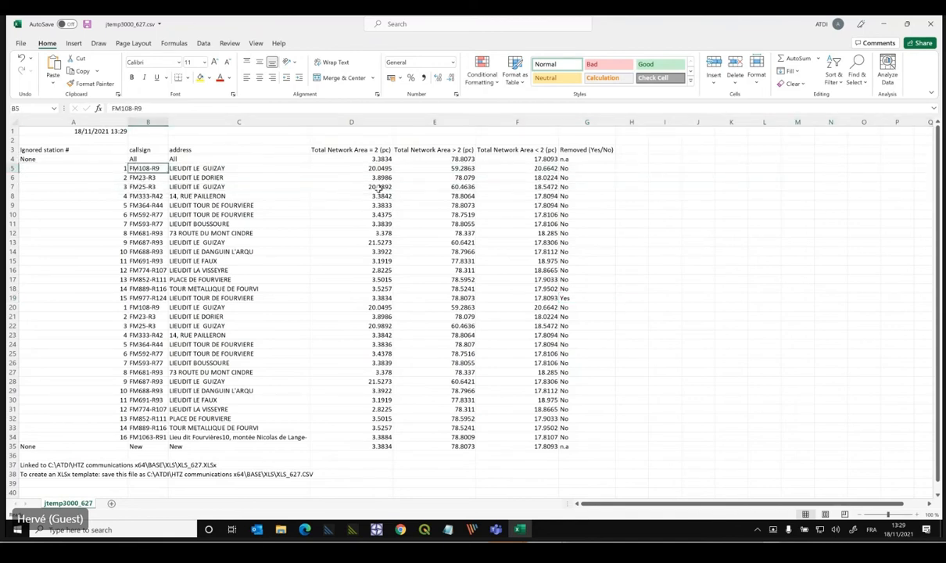
drag(344, 168, 511, 170)
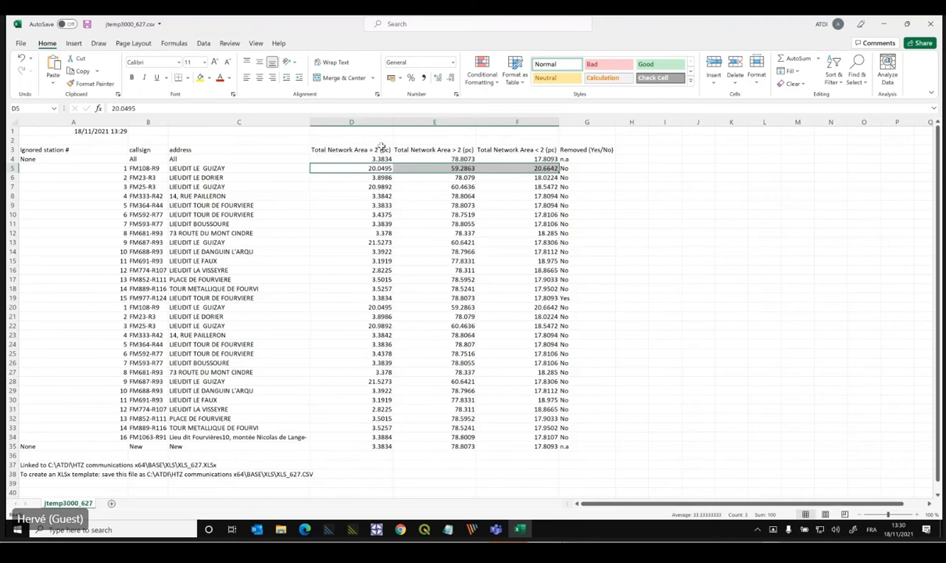
click(458, 169)
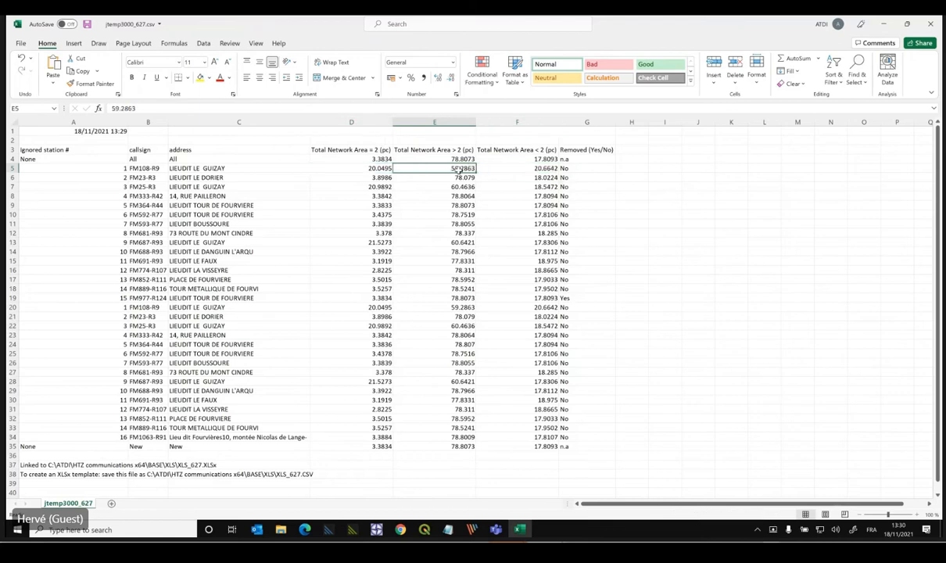
click(494, 164)
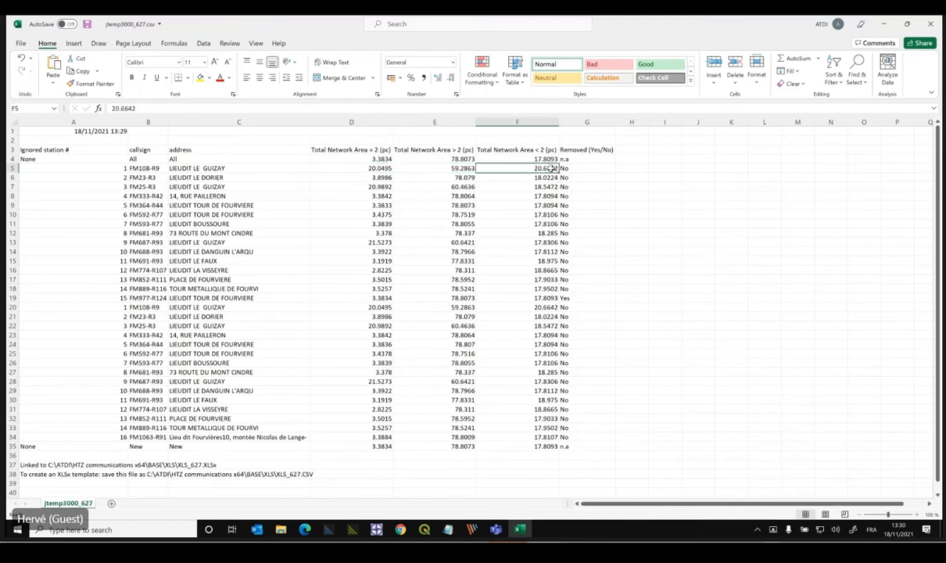
click(550, 160)
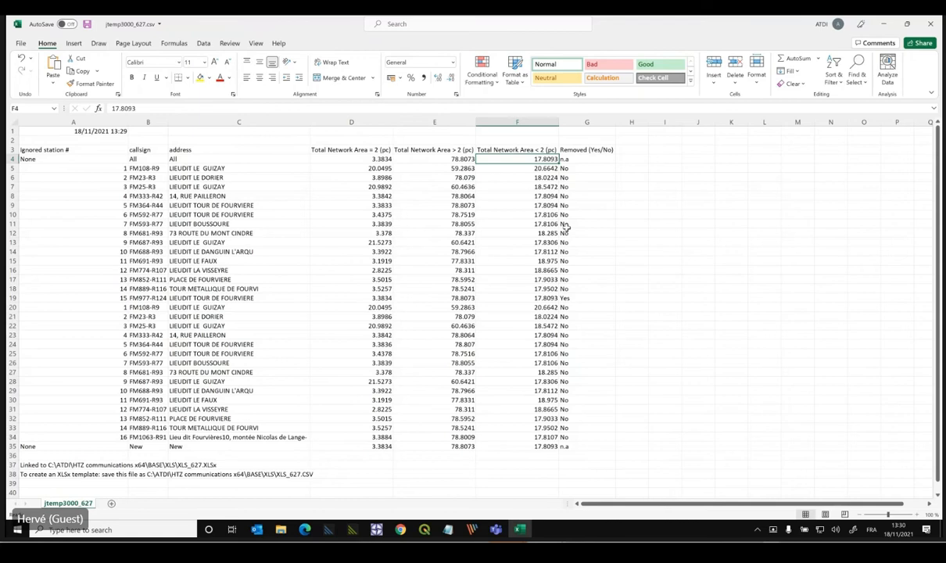
click(544, 168)
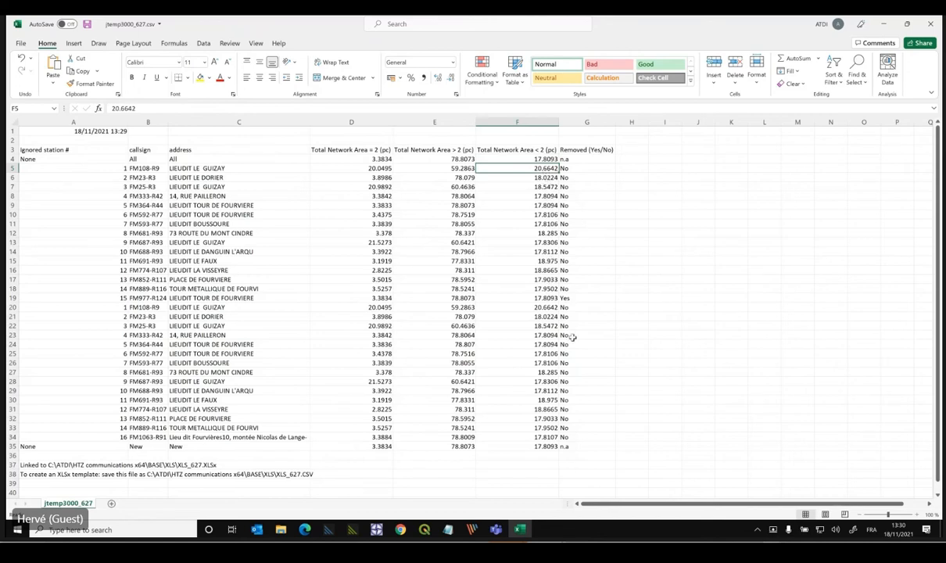
- Compare the Total Network Area < 2 value of FM977-R124 with the All and New rows, and close the report without saving
click(546, 289)
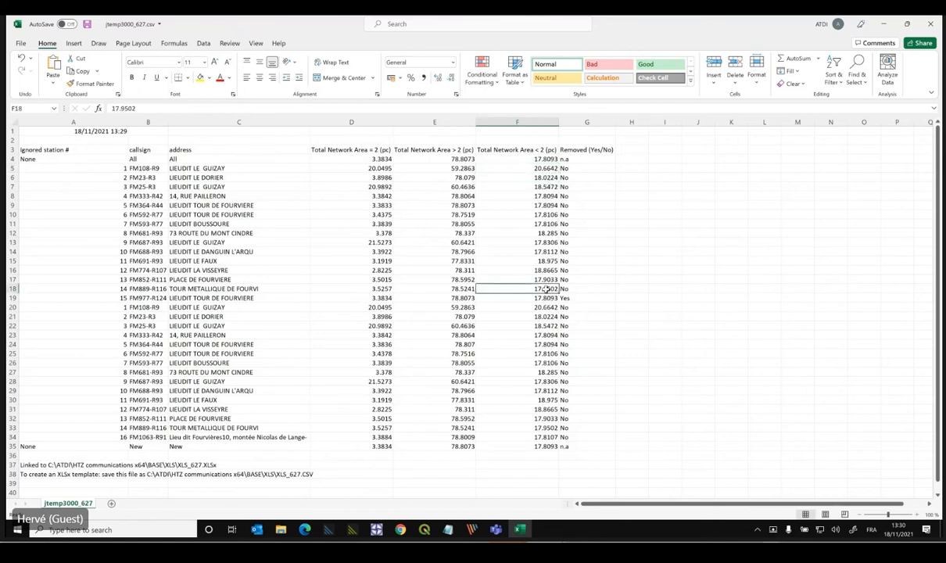
click(556, 298)
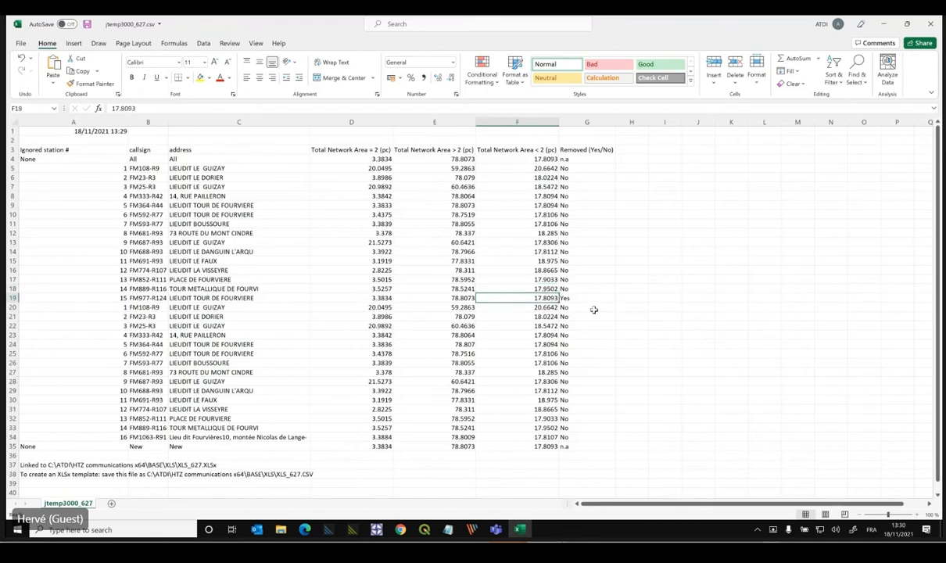
ctrl+click(541, 158)
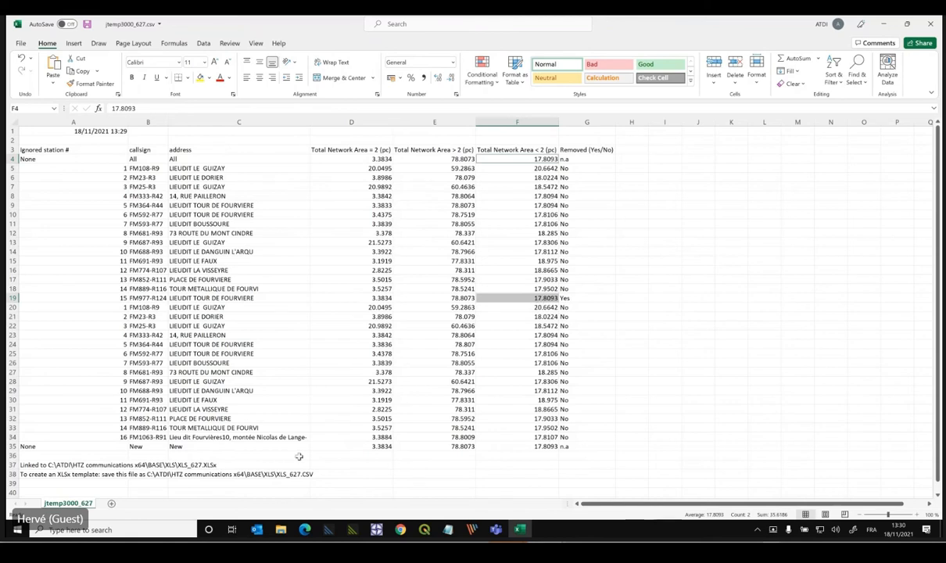
click(12, 445)
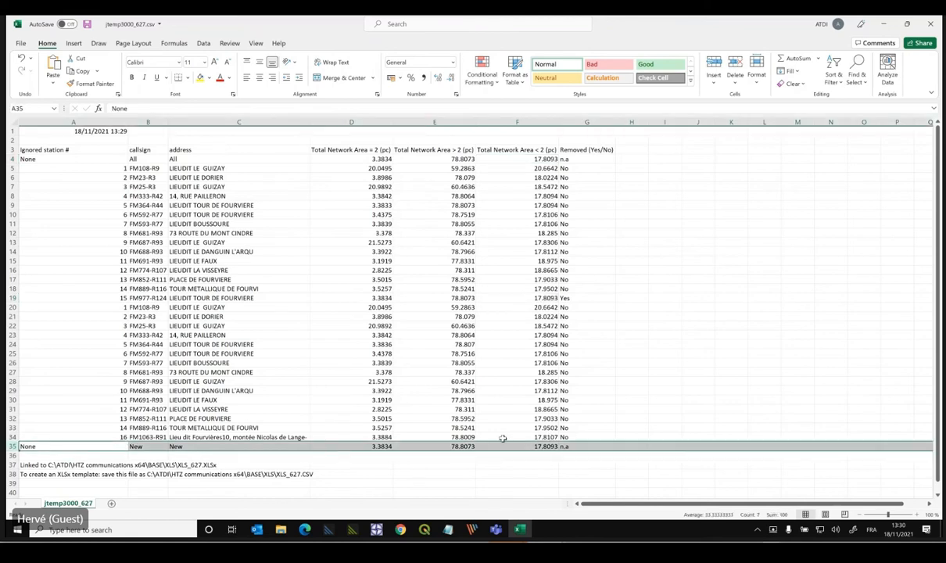
click(520, 445)
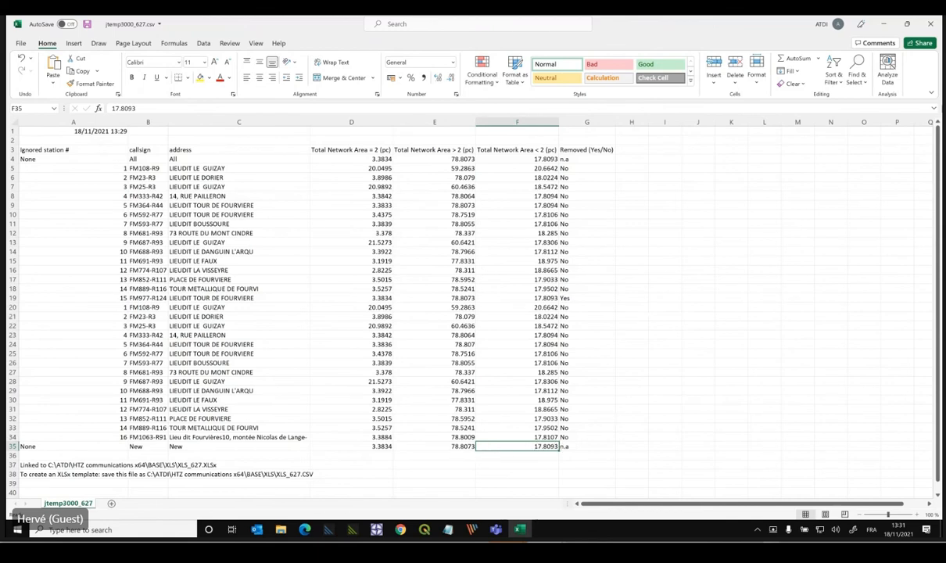
click(929, 24)
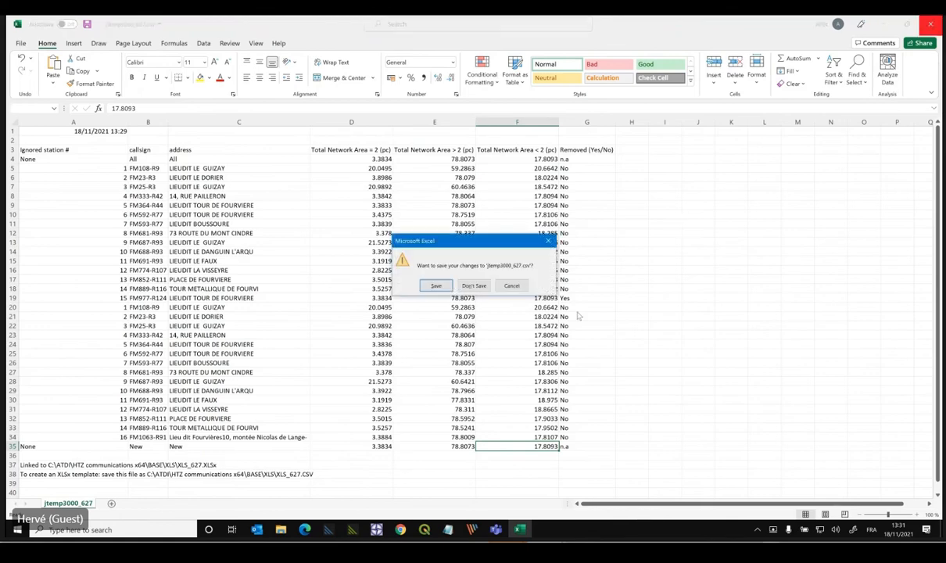
click(472, 283)
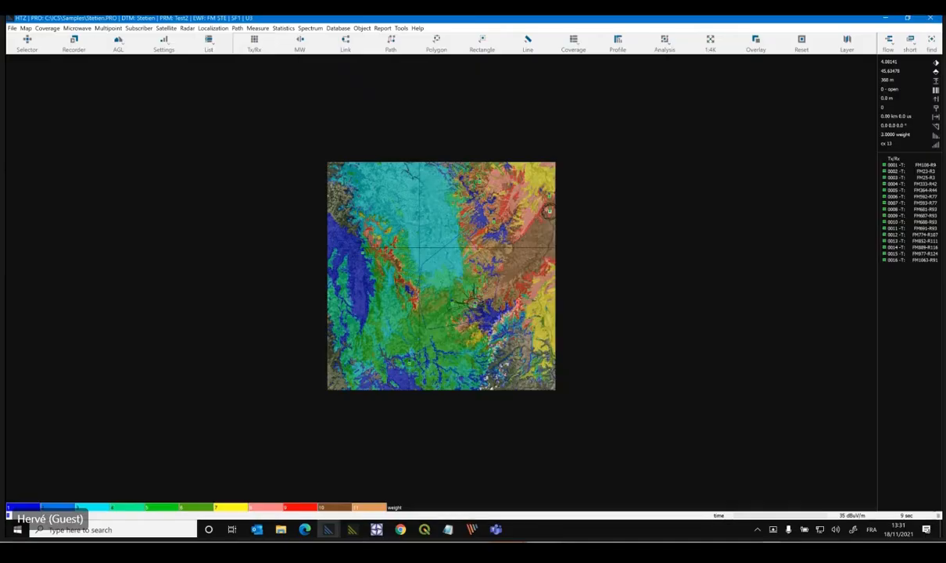
- Run a CCTV coverage from the map as a simultaneous intervisibility map, with the activated stations as camera sources
right_click(420, 233)
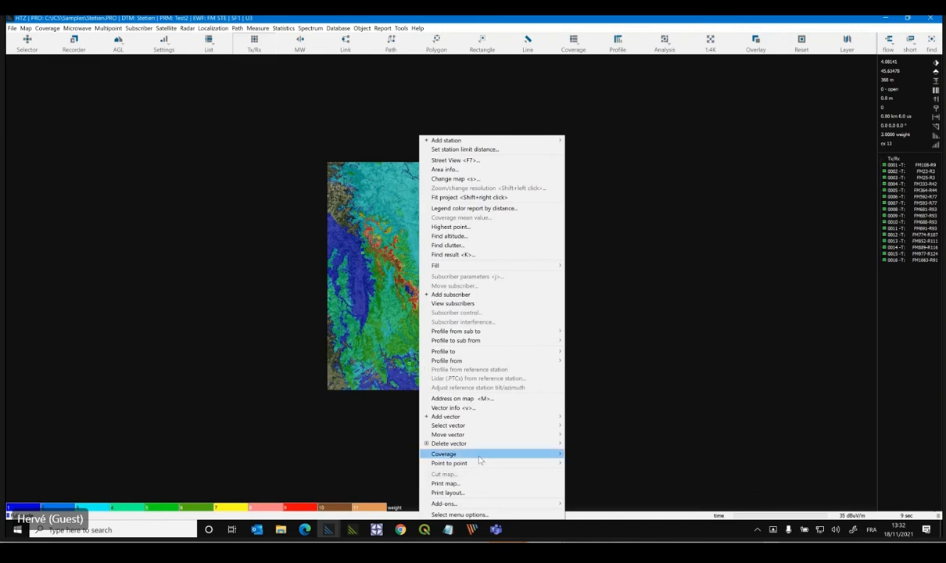
mouse_move(480, 459)
click(587, 512)
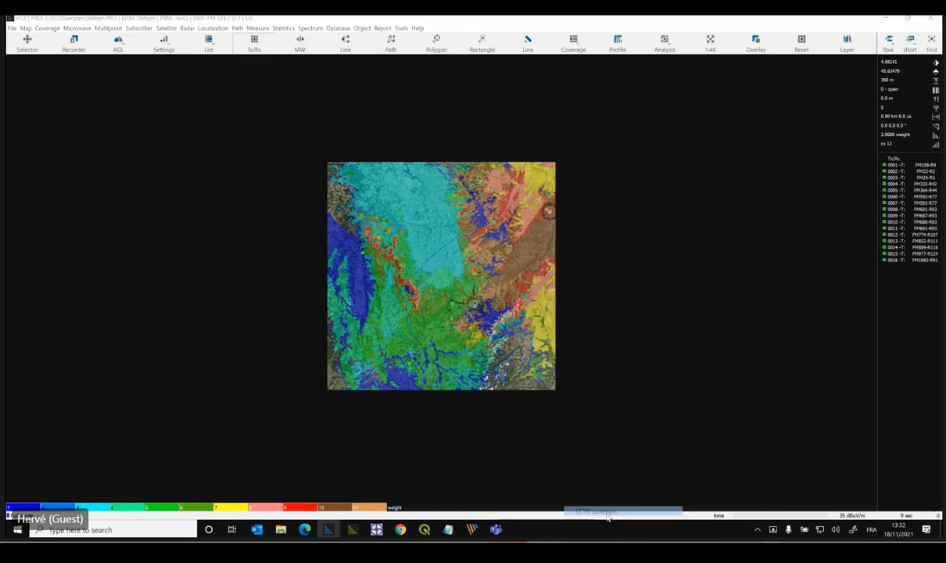
drag(547, 347, 329, 103)
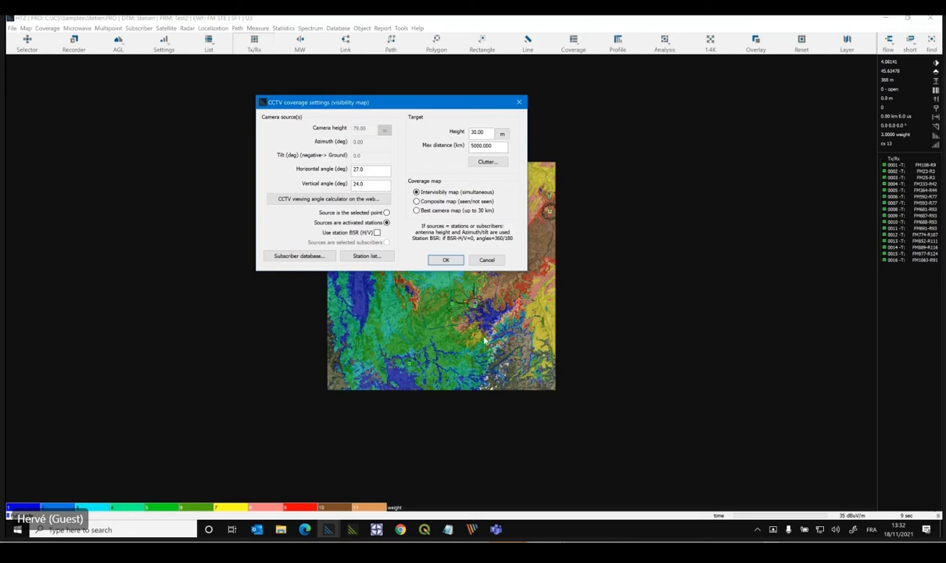
click(386, 212)
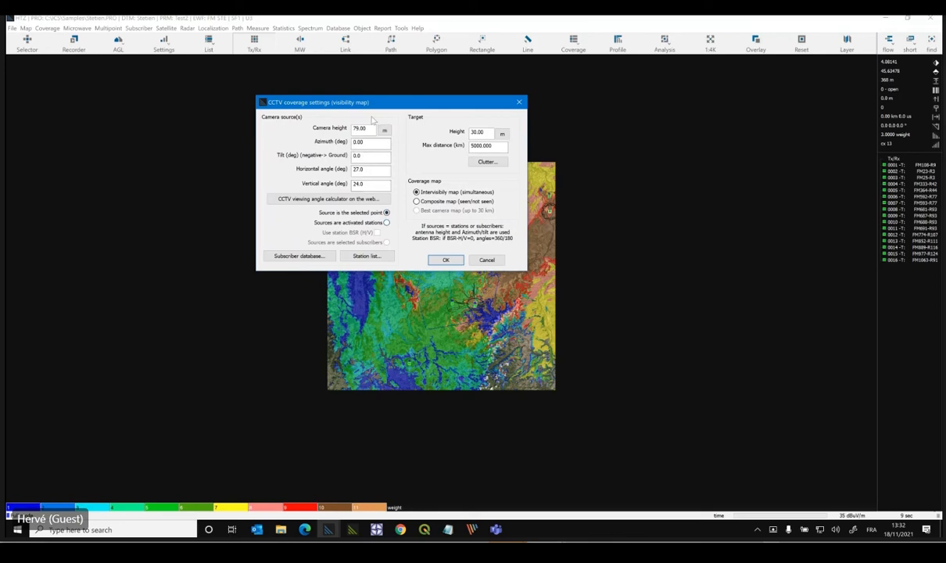
click(386, 222)
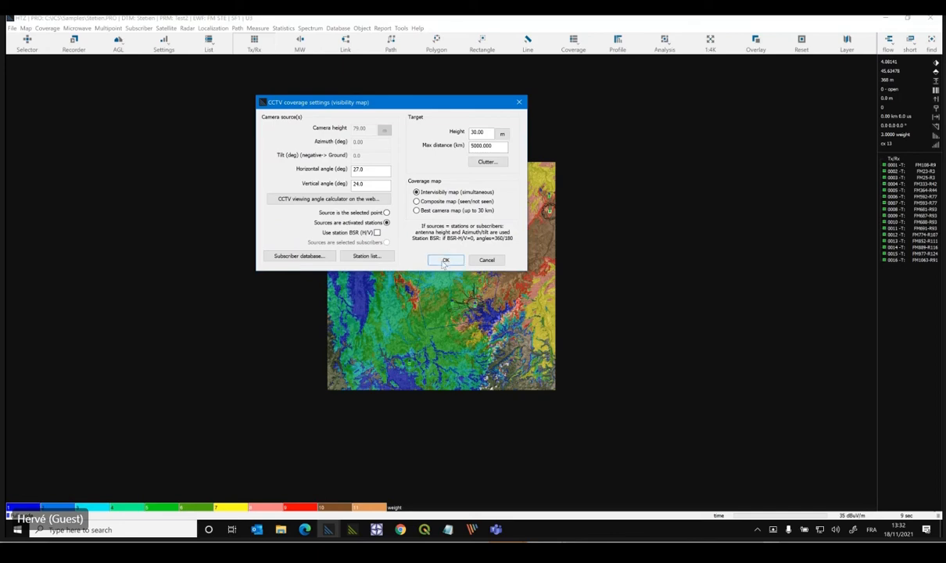
click(445, 260)
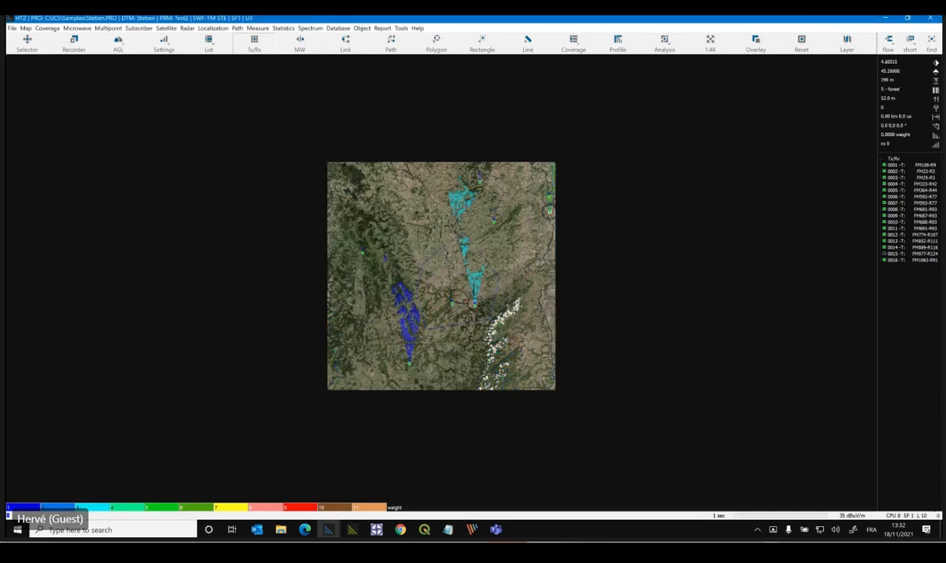